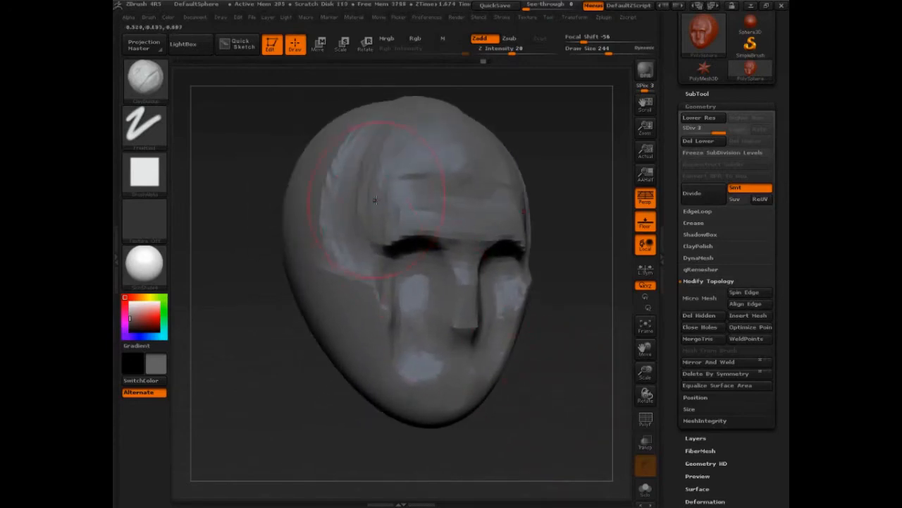
- Set the draw size to 140 and sculpt clay strokes from the temple down along the outer cheek
key(s)
mouse_move(562, 326)
mouse_down()
mouse_move(552, 328)
mouse_move(570, 364)
mouse_move(554, 399)
mouse_move(557, 363)
mouse_move(556, 371)
mouse_up()
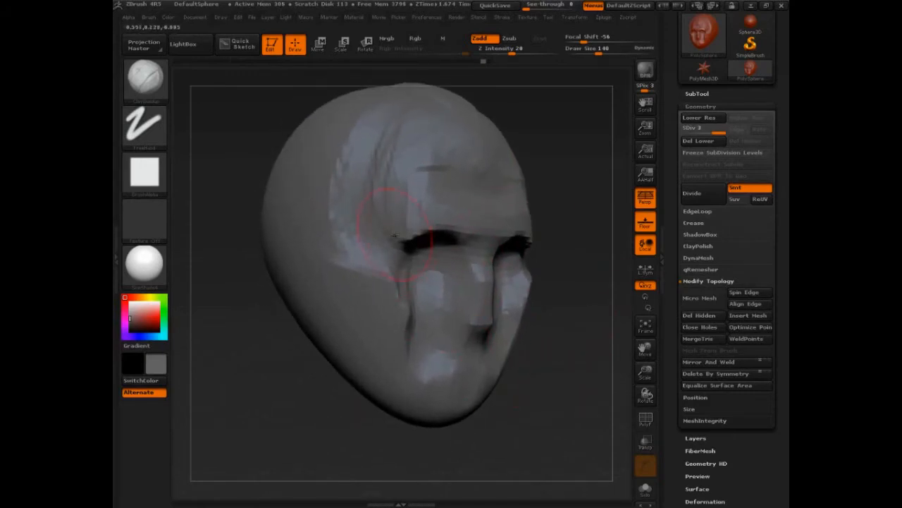
drag(527, 270, 604, 329)
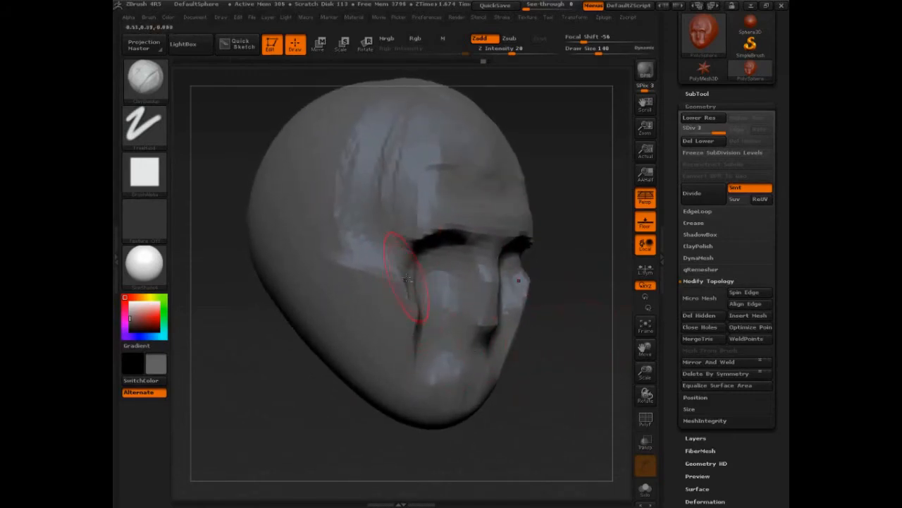
mouse_move(408, 280)
mouse_down()
mouse_move(425, 317)
mouse_move(407, 290)
mouse_move(416, 345)
mouse_up()
drag(548, 348, 534, 423)
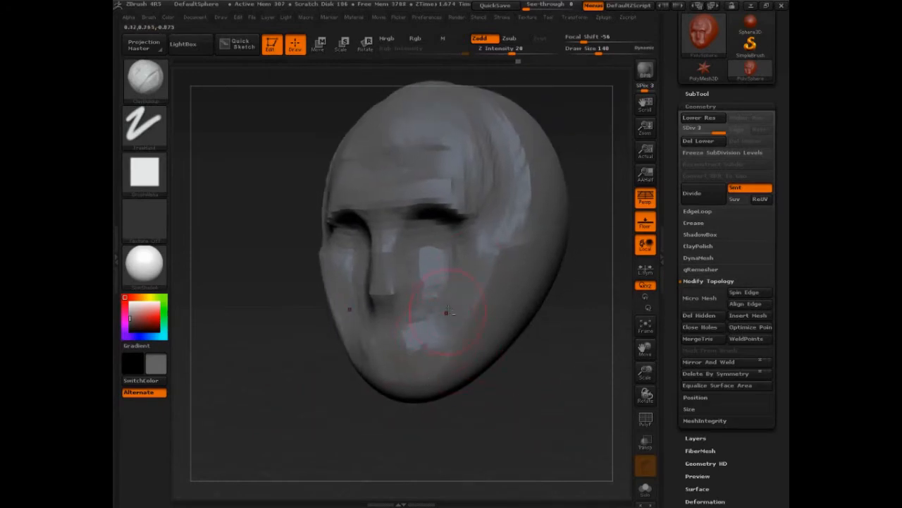
- Reduce the draw size to 82 and sculpt the mouth line, the lips and the area beneath the nose
mouse_move(495, 387)
shift+mouse_down()
mouse_move(501, 423)
mouse_move(544, 416)
shift+mouse_up()
key(s)
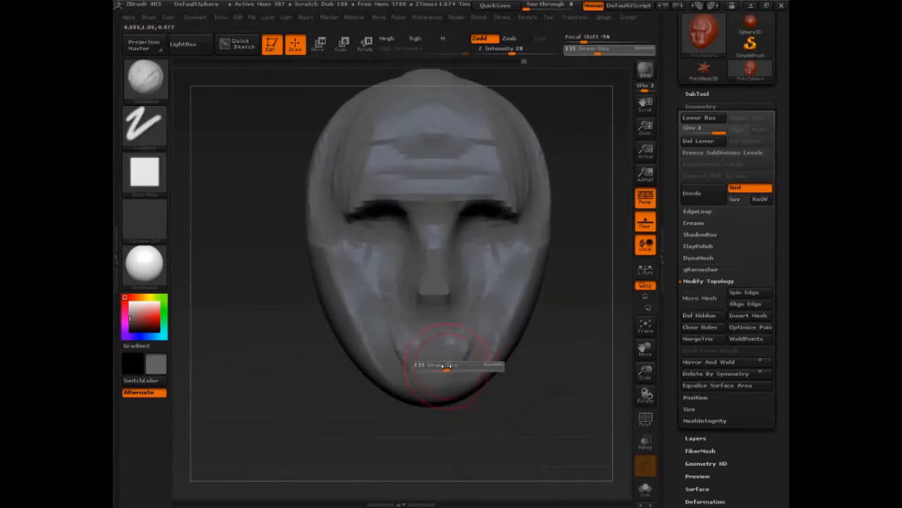
key(s)
mouse_move(429, 368)
mouse_down()
mouse_move(444, 374)
mouse_move(427, 374)
mouse_move(438, 357)
mouse_move(461, 353)
mouse_up()
key(s)
mouse_move(446, 321)
mouse_down()
mouse_move(423, 318)
mouse_move(448, 315)
mouse_move(450, 298)
mouse_up()
drag(570, 343, 518, 346)
mouse_move(446, 319)
mouse_down()
mouse_move(425, 314)
mouse_move(410, 337)
mouse_up()
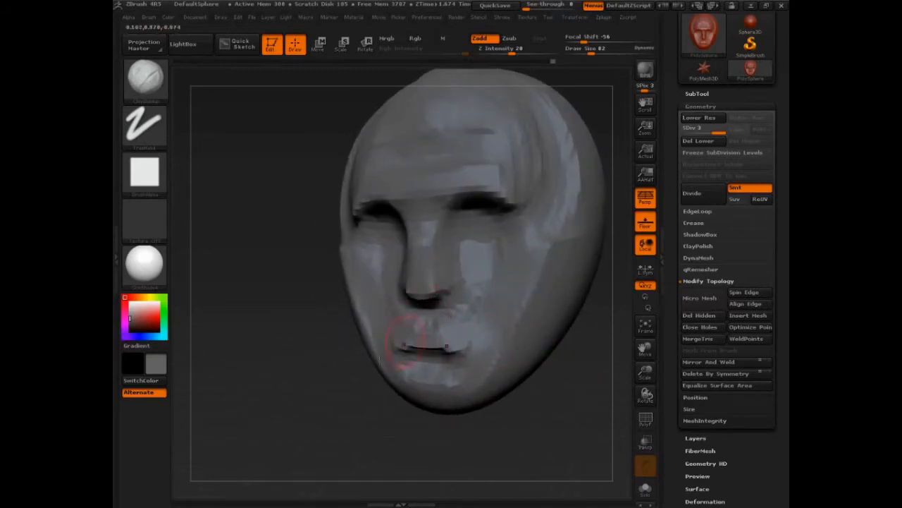
mouse_move(384, 396)
mouse_down()
mouse_move(320, 405)
mouse_move(333, 373)
mouse_move(324, 377)
mouse_move(338, 367)
mouse_up()
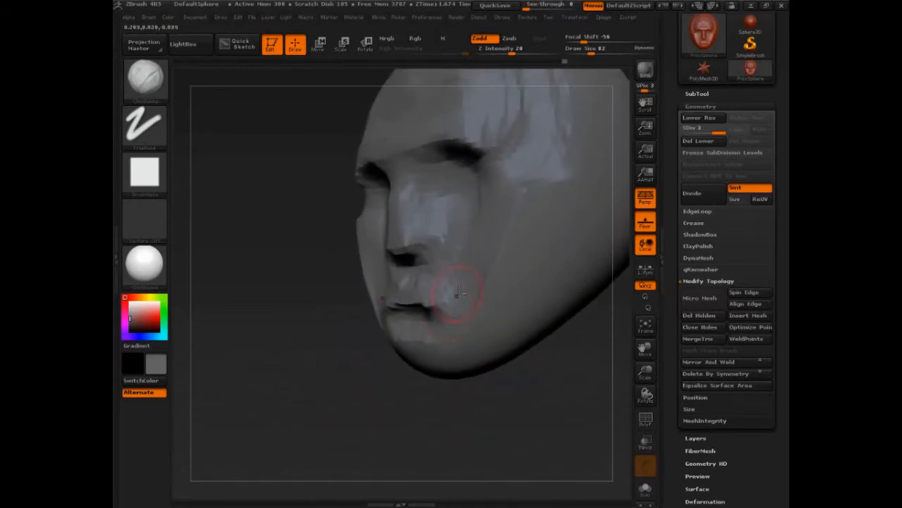
drag(435, 311, 395, 307)
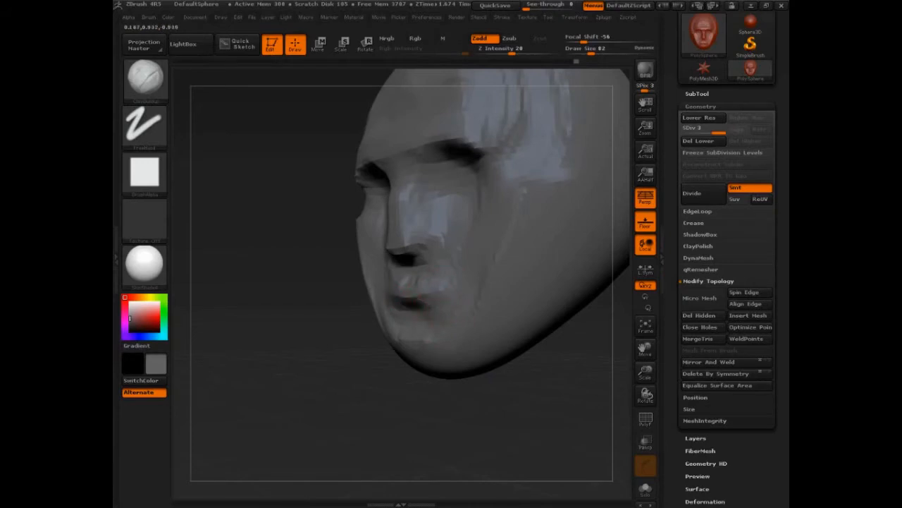
- Set the draw size to 122 and define the jawline running back from the chin
key(s)
click(421, 348)
mouse_move(420, 347)
mouse_down()
mouse_move(409, 360)
mouse_move(432, 362)
mouse_move(419, 369)
mouse_move(440, 362)
mouse_up()
mouse_move(459, 399)
mouse_down()
mouse_move(524, 395)
mouse_move(509, 417)
mouse_move(536, 414)
mouse_move(510, 415)
mouse_move(502, 402)
mouse_up()
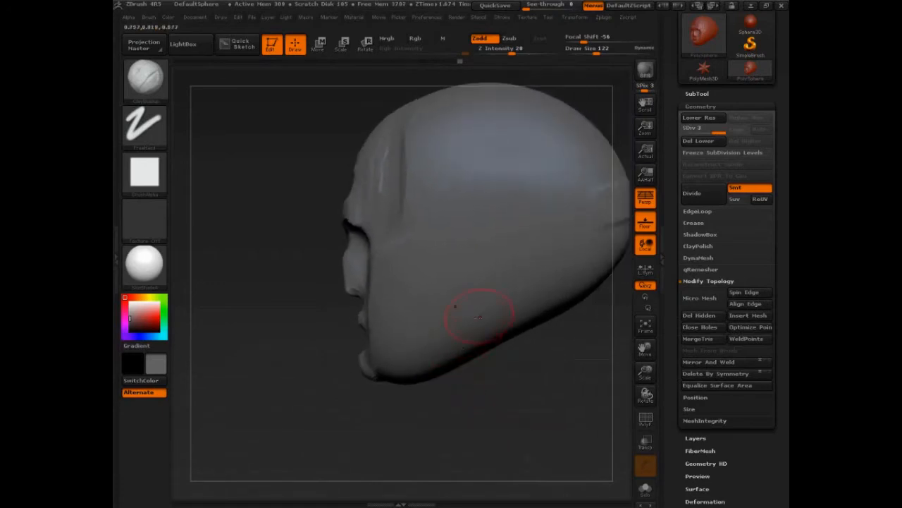
drag(466, 329, 403, 358)
drag(422, 414, 367, 415)
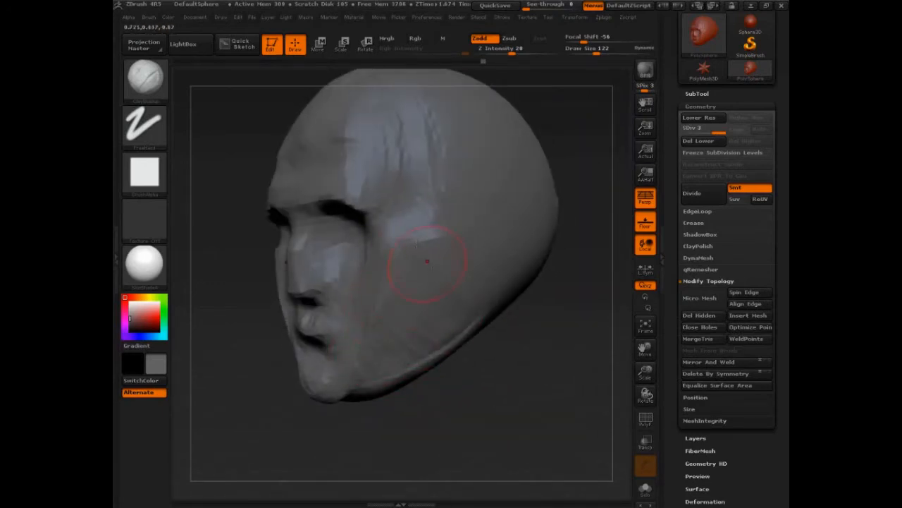
- Build up the temple and side of the skull with clay strokes from the brow end to the upper head
mouse_move(517, 381)
mouse_down()
mouse_move(506, 376)
mouse_move(520, 382)
mouse_up()
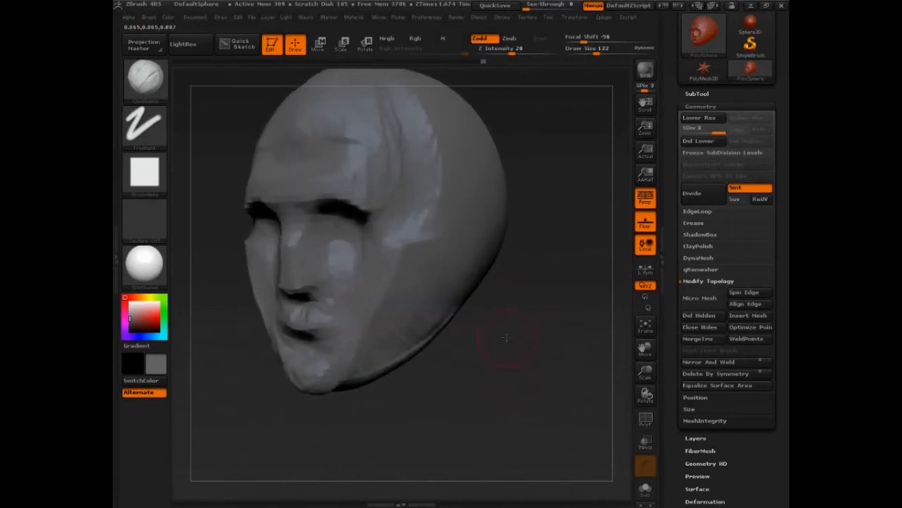
alt+drag(486, 356, 531, 415)
mouse_move(414, 244)
mouse_down()
mouse_move(405, 216)
mouse_move(383, 217)
mouse_move(397, 202)
mouse_move(422, 206)
mouse_up()
mouse_move(418, 175)
mouse_down()
mouse_move(414, 216)
mouse_move(425, 191)
mouse_move(389, 212)
mouse_move(391, 227)
mouse_move(399, 182)
mouse_move(438, 222)
mouse_move(454, 259)
mouse_up()
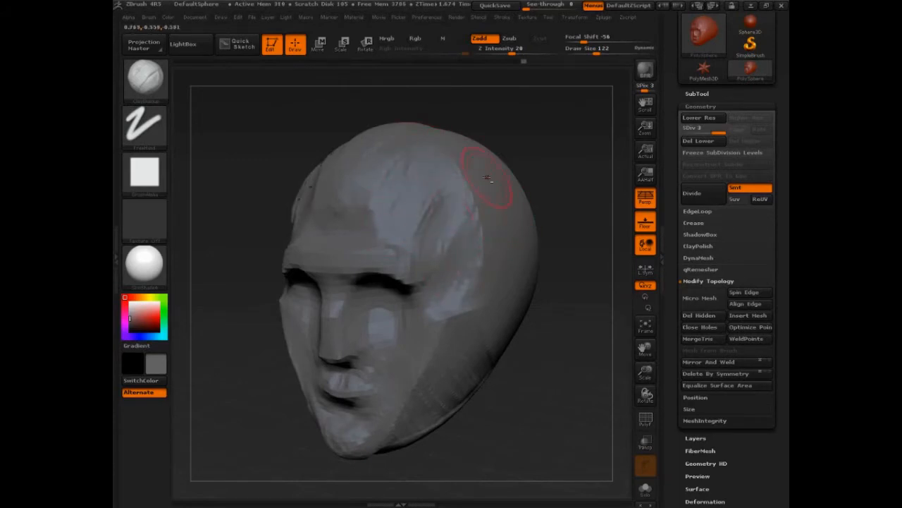
mouse_move(488, 178)
mouse_down()
mouse_move(447, 204)
mouse_move(465, 271)
mouse_move(471, 219)
mouse_move(460, 185)
mouse_up()
drag(457, 150, 481, 262)
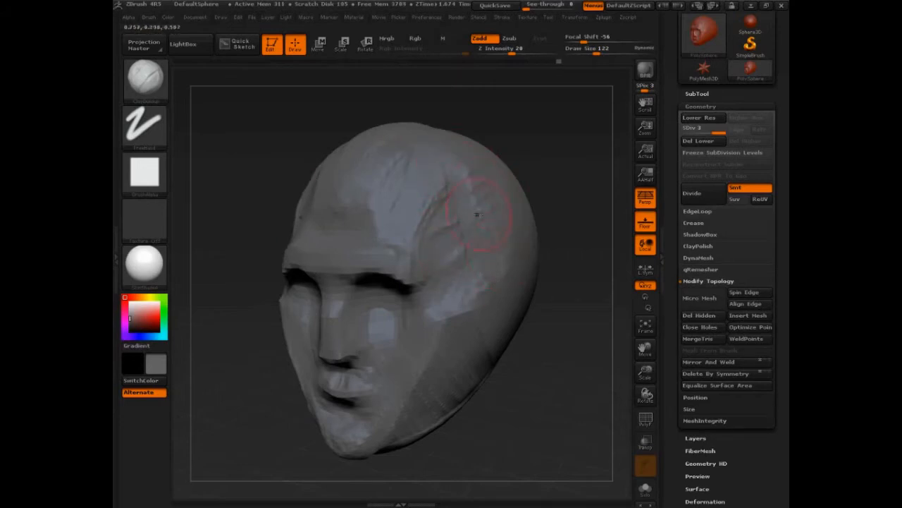
- Build up the cheeks, chin, upper lip area and nose with clay strokes
mouse_move(412, 286)
mouse_down()
mouse_move(401, 278)
mouse_move(415, 377)
mouse_up()
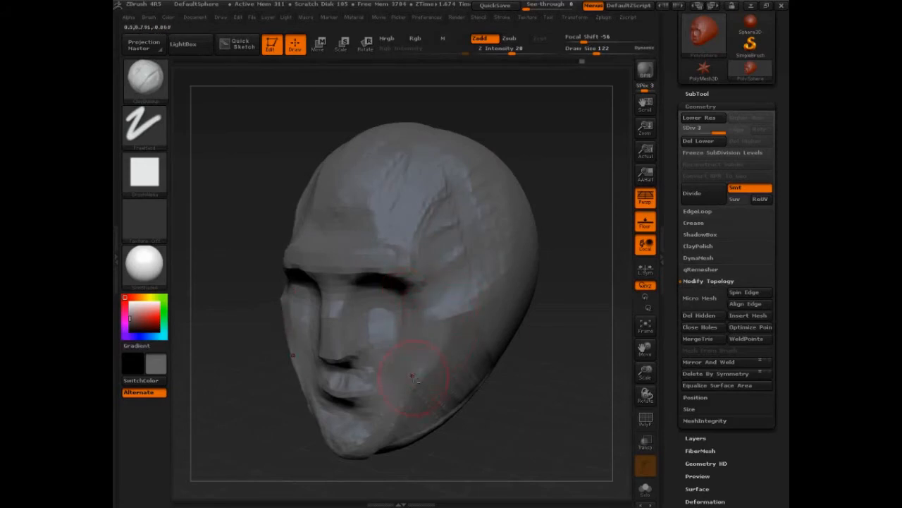
drag(494, 422, 540, 369)
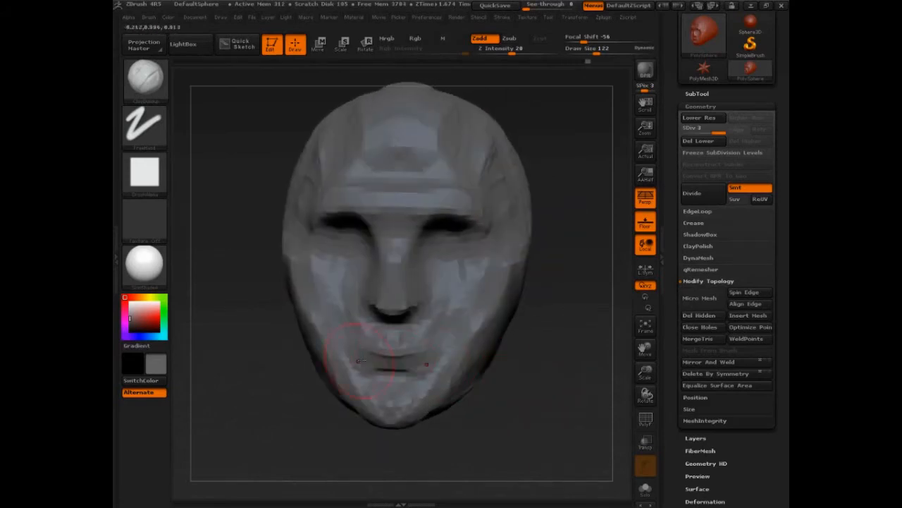
mouse_move(419, 361)
mouse_down()
mouse_move(380, 341)
mouse_move(397, 361)
mouse_move(374, 352)
mouse_up()
drag(314, 389, 518, 407)
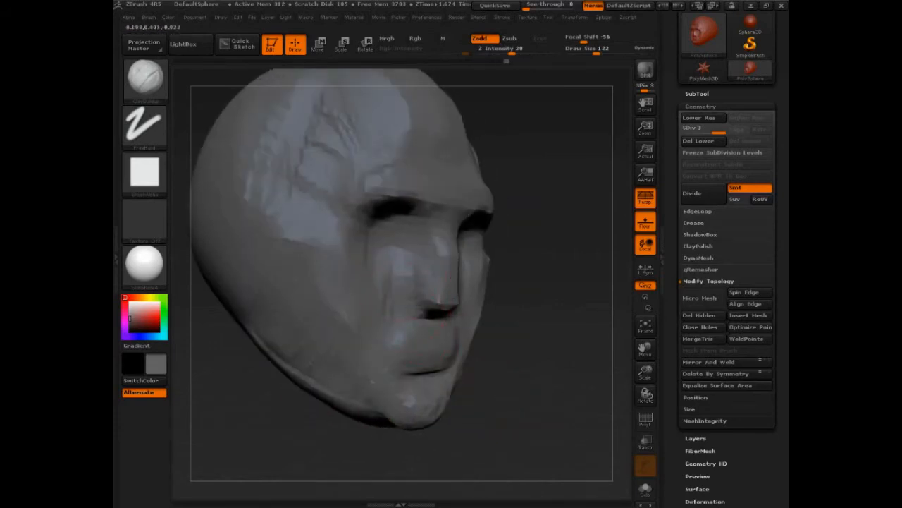
drag(568, 363, 487, 331)
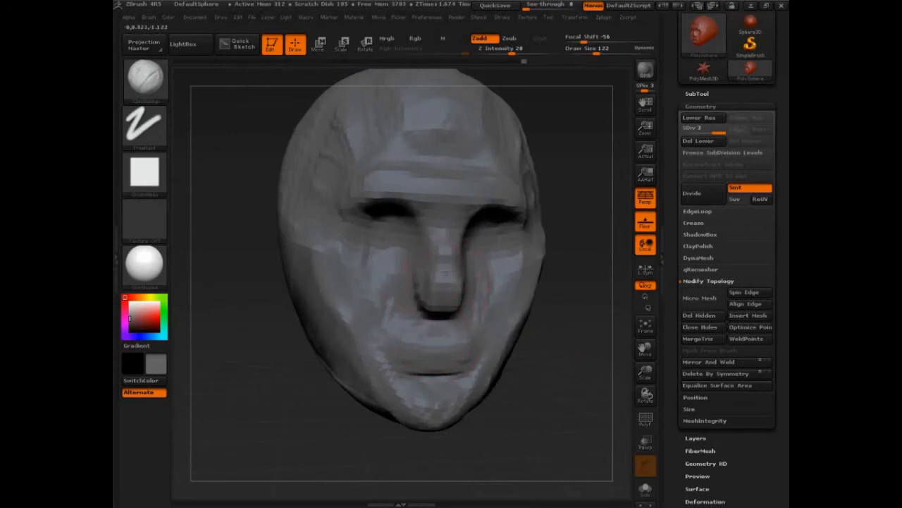
drag(552, 366, 303, 396)
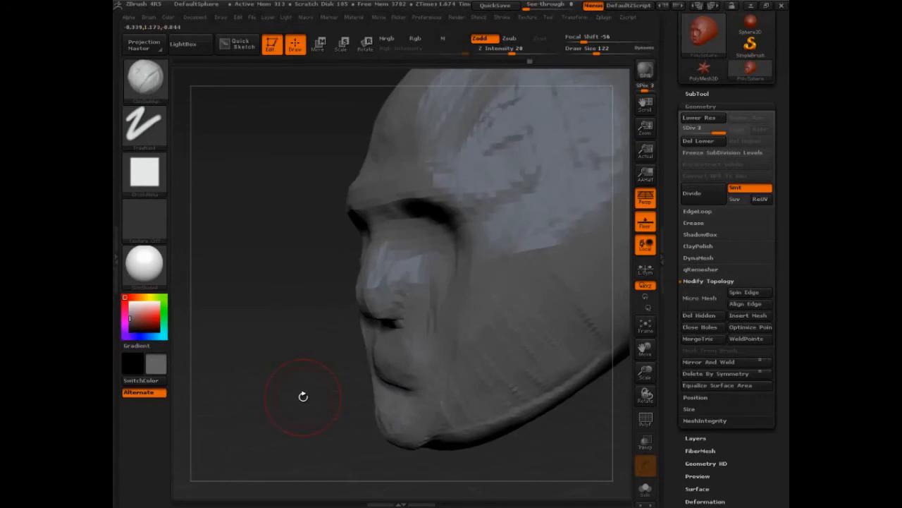
- Check which brush the temporary smoothing mode activates
key(shift)
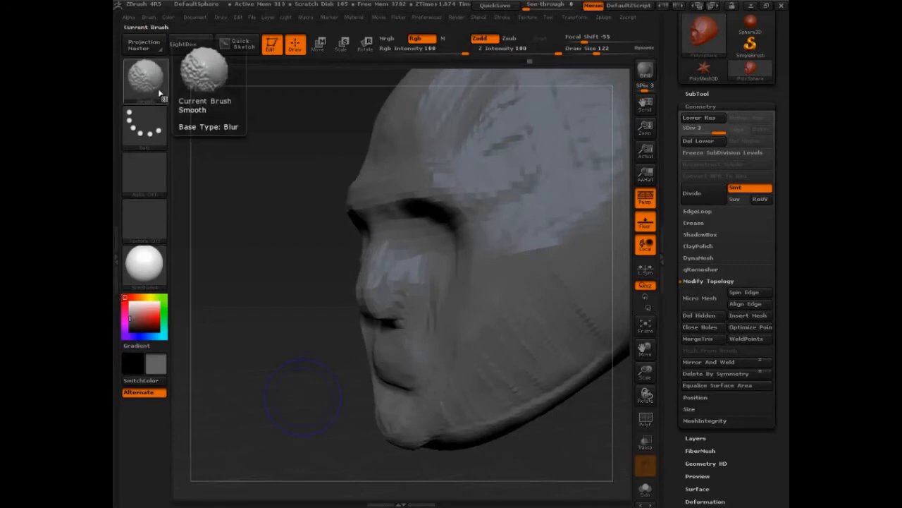
drag(275, 285, 298, 295)
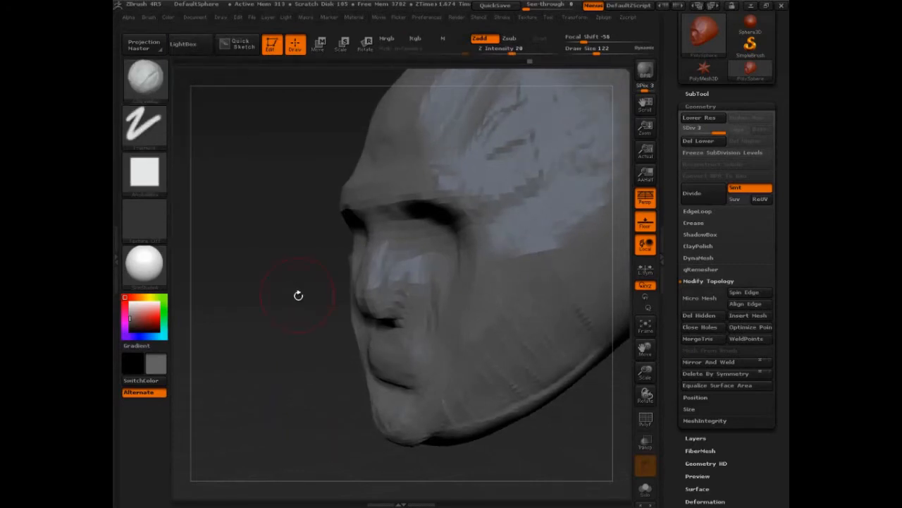
key(shift)
key(shift)
key(shift)
- Smooth the clay strokes over the whole head, including the temples, eye sockets, nose and mouth
drag(216, 179, 288, 393)
mouse_move(460, 319)
shift+mouse_down()
mouse_move(444, 294)
mouse_move(414, 373)
mouse_move(395, 380)
mouse_move(399, 346)
mouse_move(397, 411)
mouse_move(504, 361)
shift+mouse_up()
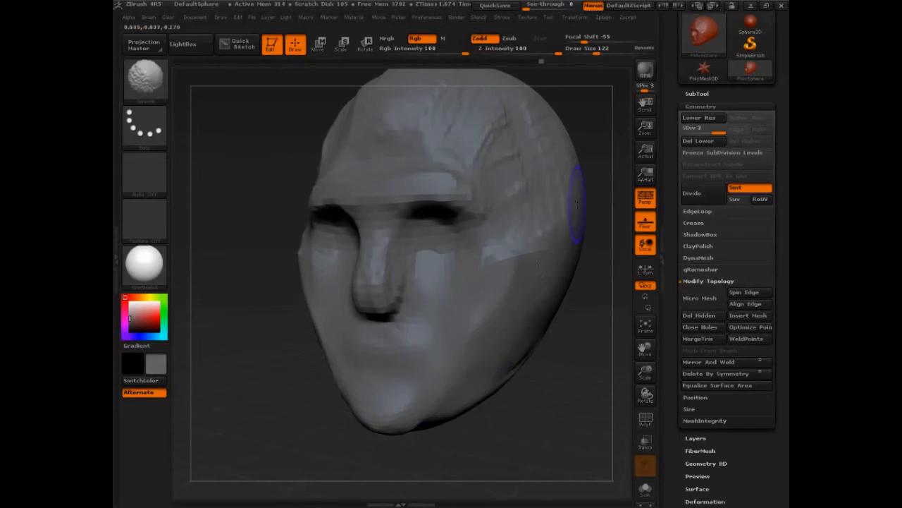
shift+drag(546, 119, 599, 120)
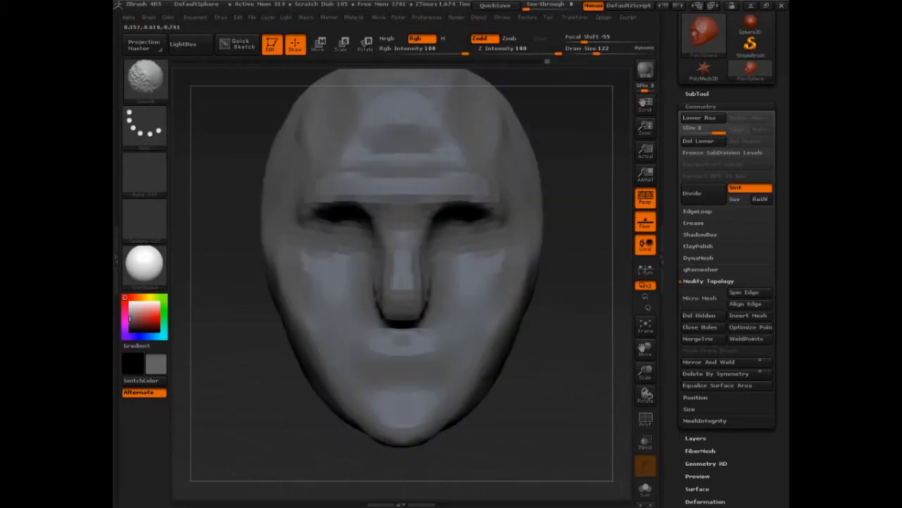
drag(599, 233, 423, 177)
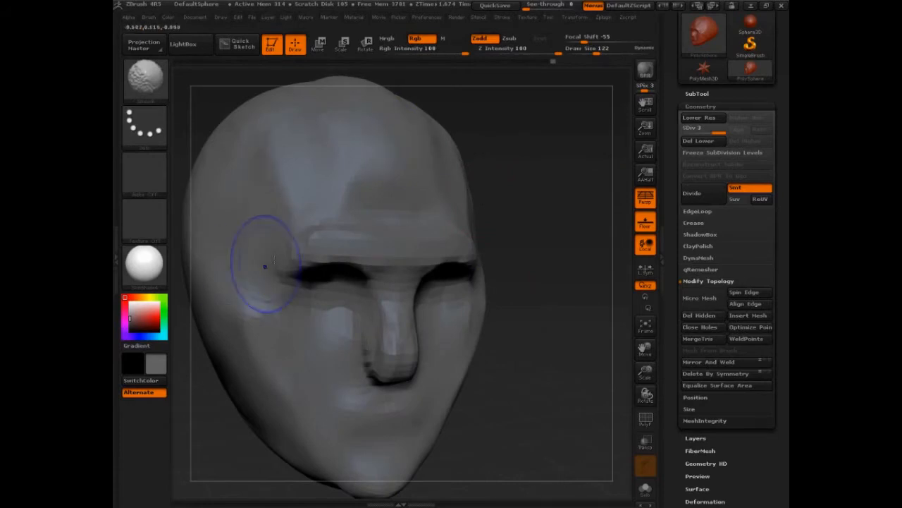
mouse_move(310, 247)
shift+mouse_down()
mouse_move(322, 278)
mouse_move(373, 308)
mouse_move(322, 373)
mouse_move(394, 388)
shift+mouse_up()
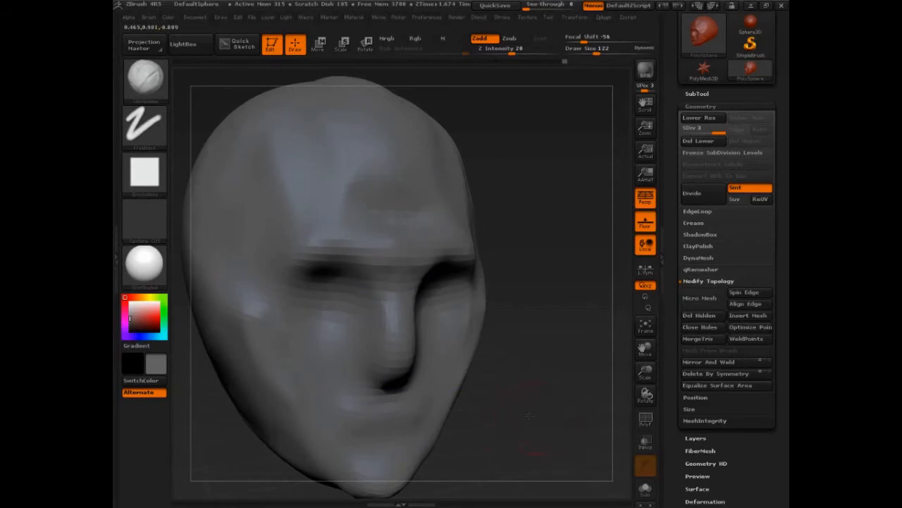
drag(544, 423, 533, 422)
shift+drag(255, 302, 290, 349)
mouse_move(548, 423)
mouse_down()
mouse_move(532, 394)
mouse_move(522, 402)
mouse_move(542, 415)
mouse_up()
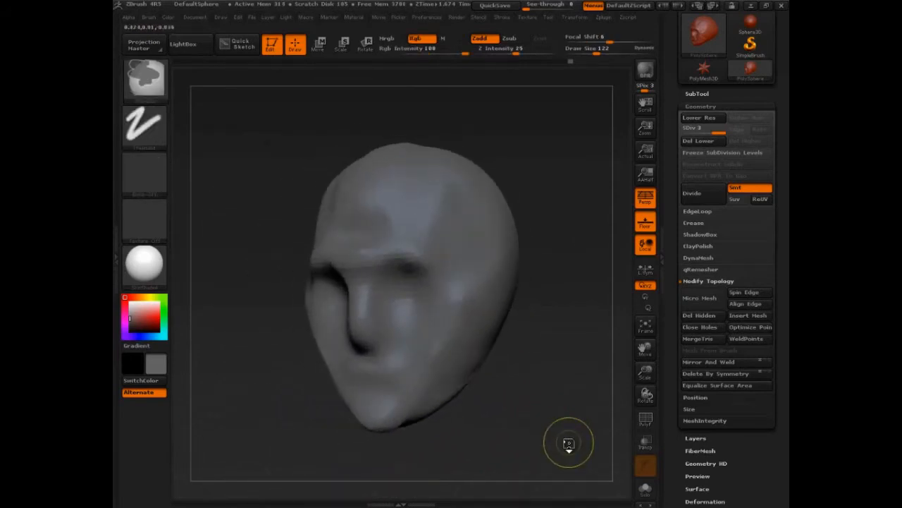
- Undo the smoothing strokes to restore the sculpted forms on the head
key(ctrl+z)
key(ctrl+z)
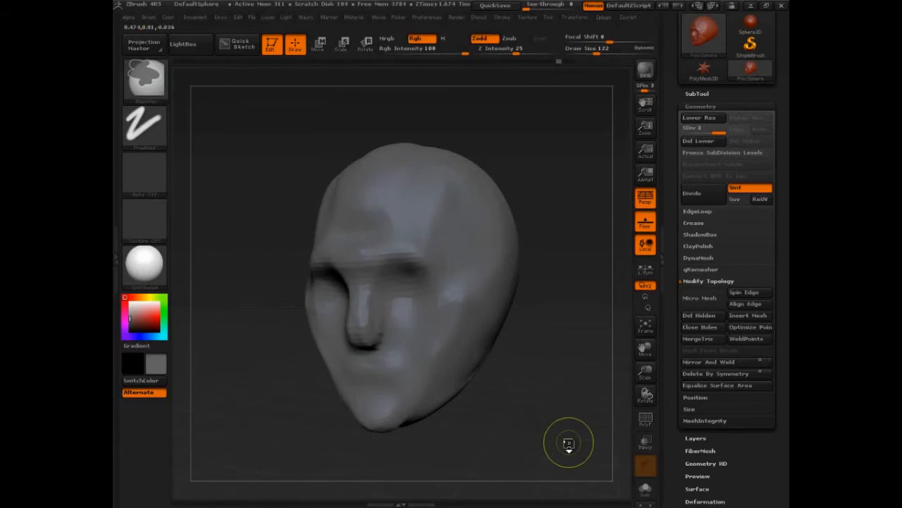
key(ctrl+z)
key(ctrl+z)
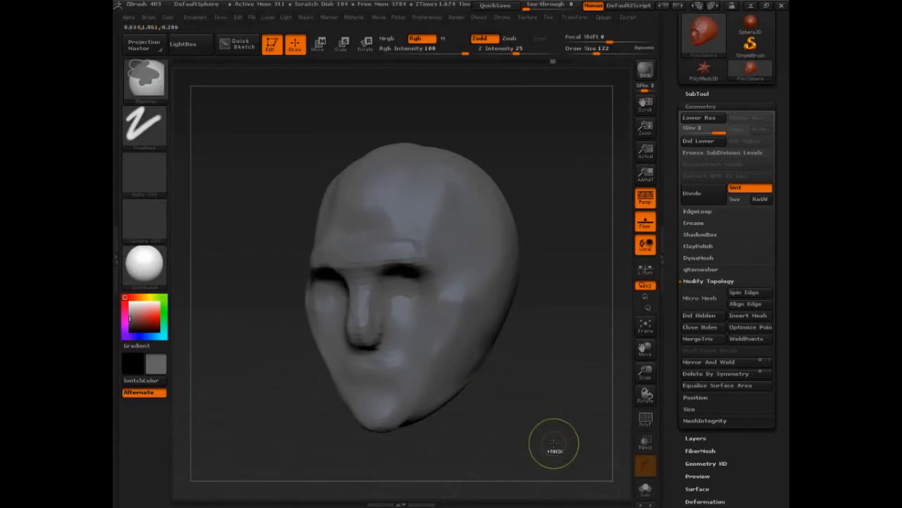
key(ctrl+z)
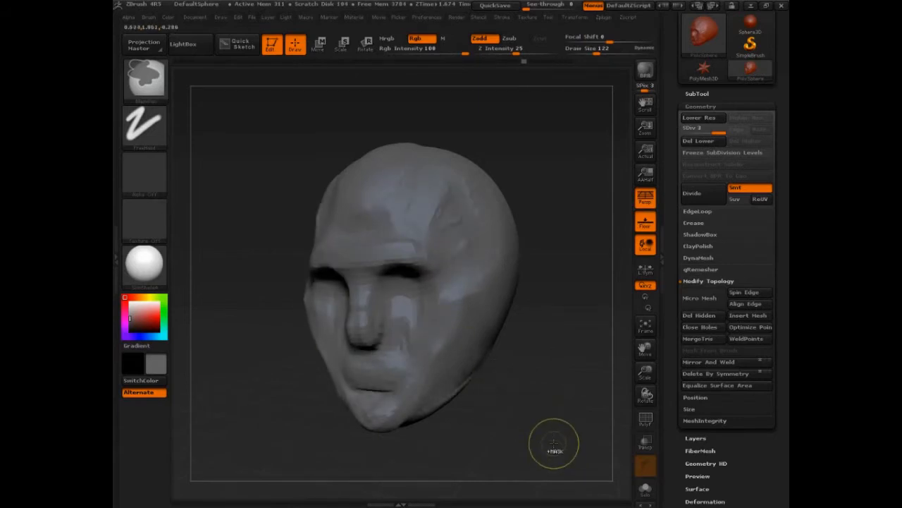
key(ctrl+shift)
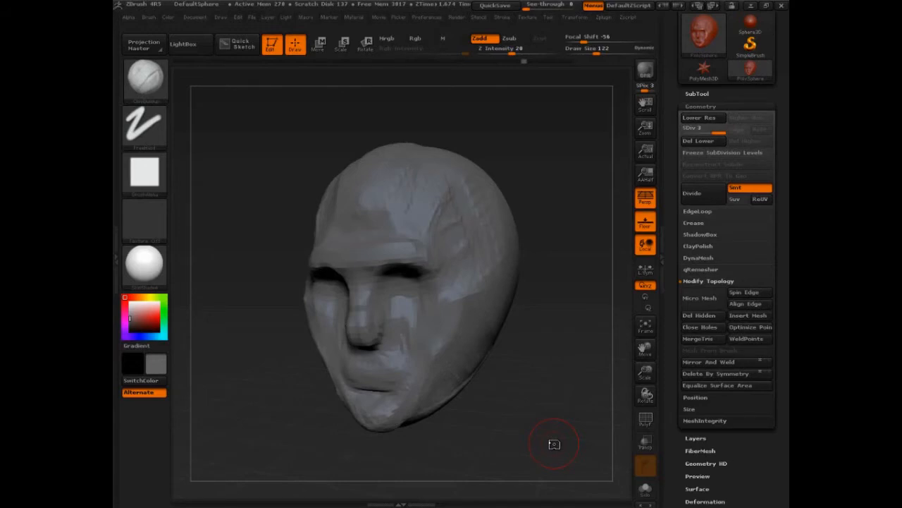
- Switch to the Move brush and pull the nose forward in profile, accepting the removal of the newer undo history entries
mouse_move(554, 445)
mouse_down()
mouse_move(562, 417)
mouse_move(550, 413)
mouse_move(576, 431)
mouse_move(560, 411)
mouse_up()
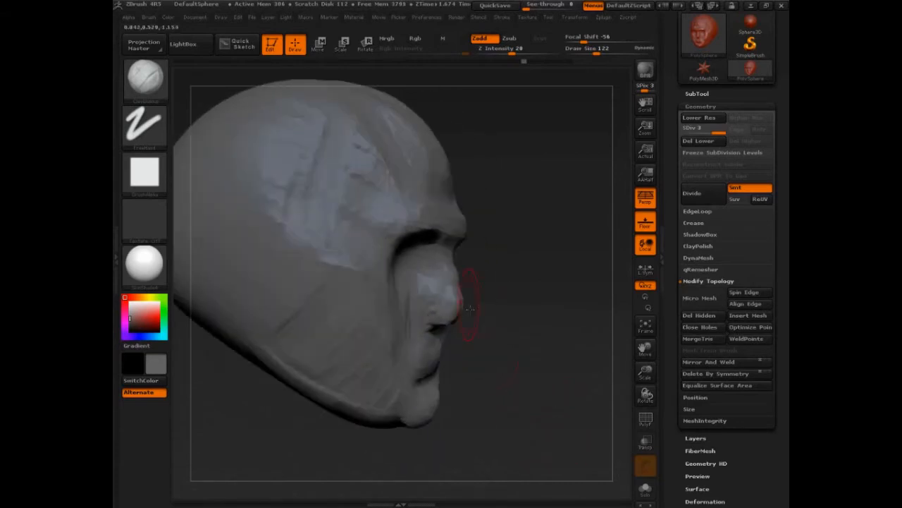
drag(470, 358, 487, 366)
key(b)
key(m)
key(v)
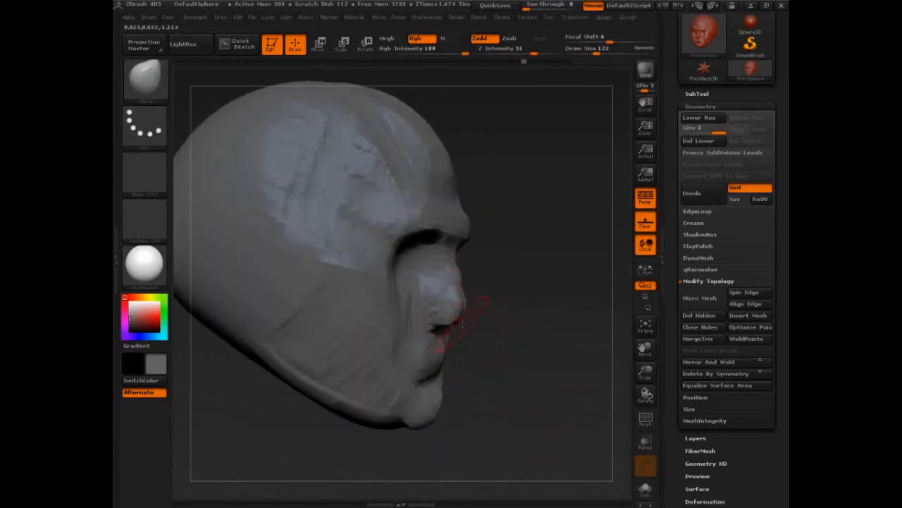
drag(451, 314, 461, 312)
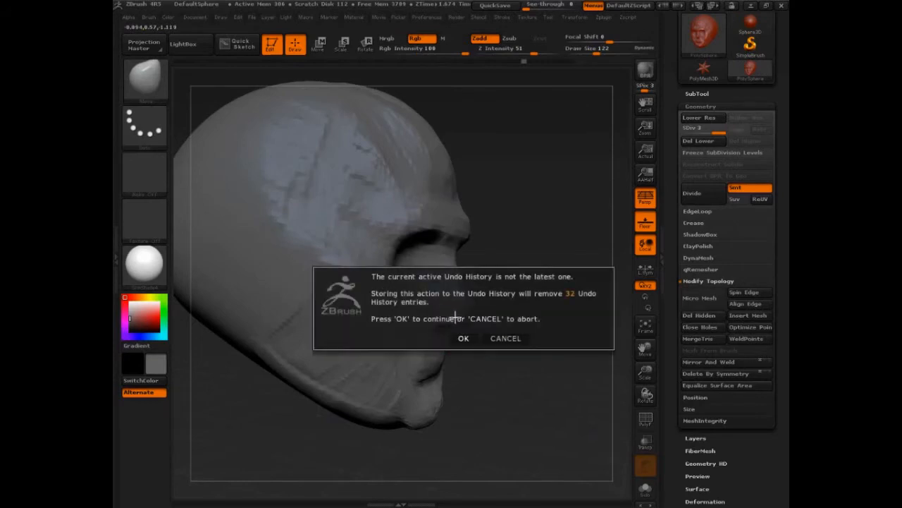
click(463, 339)
- Set the draw size to 131 and pull the nose further out from the face with the Move brush
mouse_move(514, 322)
mouse_down()
mouse_move(463, 332)
mouse_move(460, 311)
mouse_up()
key(s)
key(s)
mouse_move(460, 310)
mouse_down()
mouse_move(461, 318)
mouse_move(501, 271)
mouse_up()
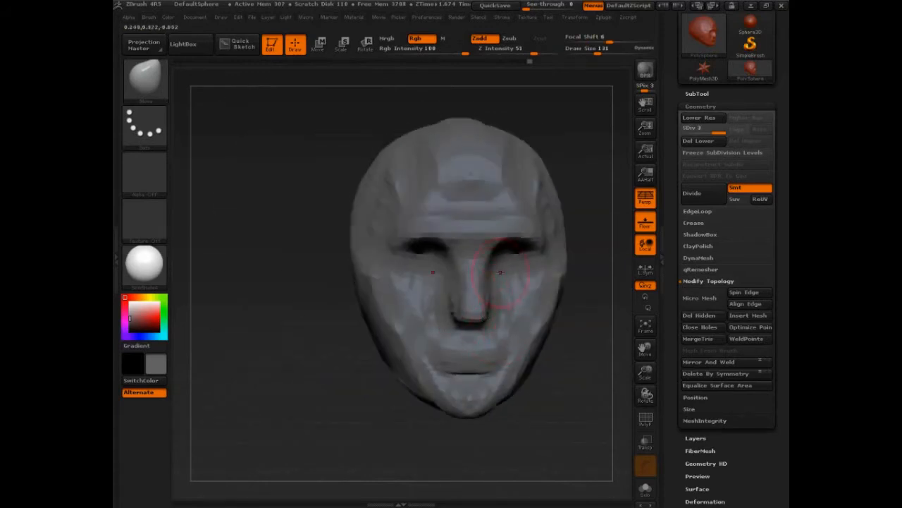
- Reshape the eye sockets and the area beside the nose bridge with the Move brush
mouse_move(380, 375)
mouse_down()
mouse_move(534, 364)
mouse_move(568, 391)
mouse_move(521, 370)
mouse_up()
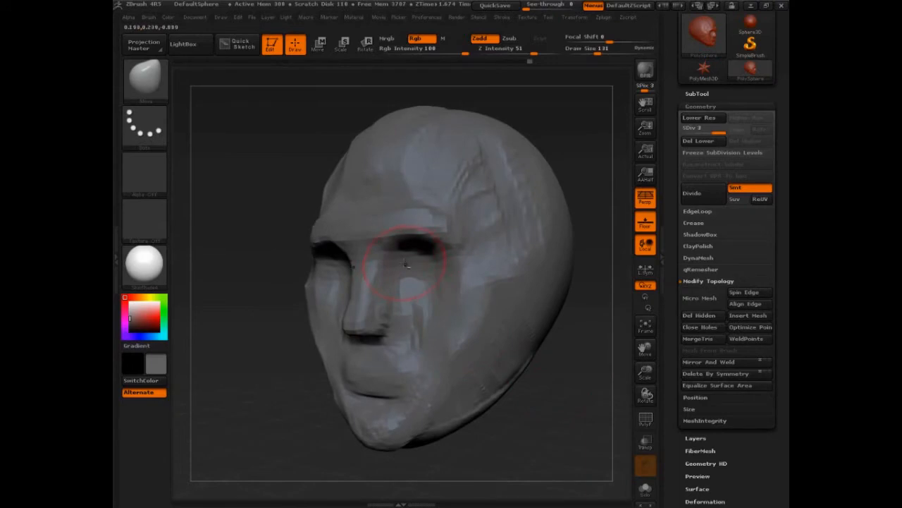
drag(411, 264, 416, 262)
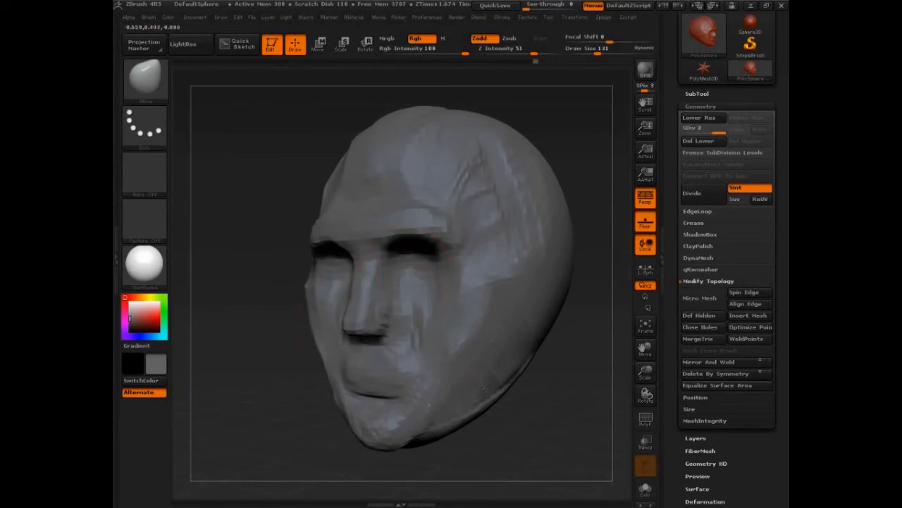
drag(220, 321, 300, 317)
drag(351, 253, 373, 251)
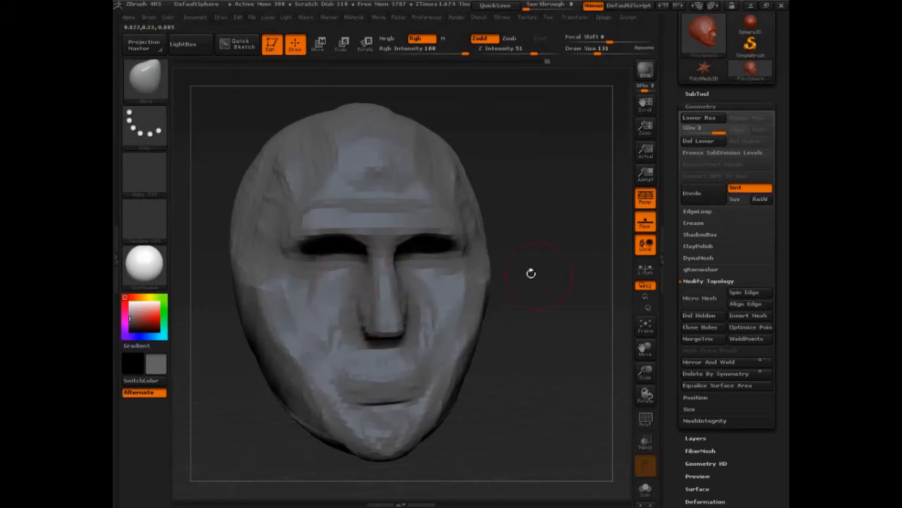
- Push the cheek back and reshape the mouth and chin in profile with the Move brush, raising the draw size to 186
mouse_move(530, 272)
mouse_down()
mouse_move(250, 421)
mouse_move(268, 393)
mouse_move(292, 417)
mouse_move(262, 390)
mouse_move(313, 388)
mouse_up()
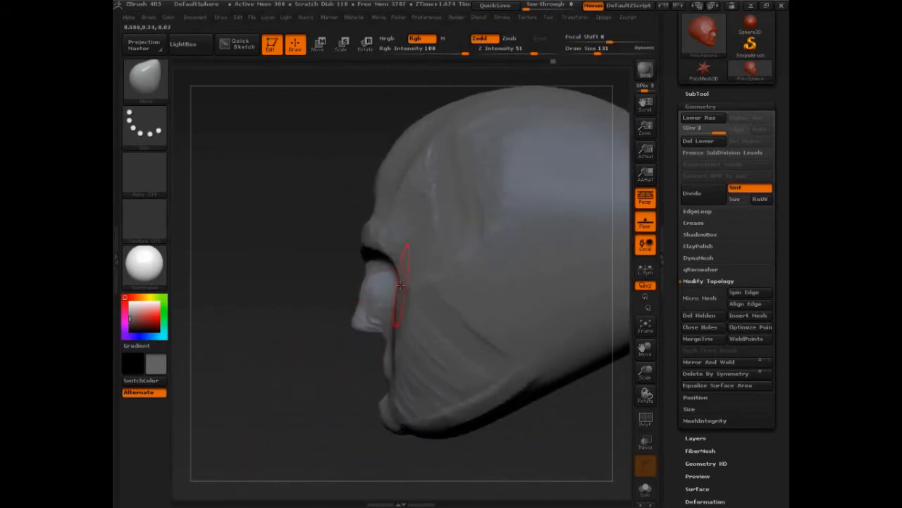
drag(400, 285, 407, 280)
drag(400, 344, 406, 346)
key(s)
mouse_move(409, 351)
mouse_down()
mouse_move(418, 352)
mouse_move(371, 345)
mouse_up()
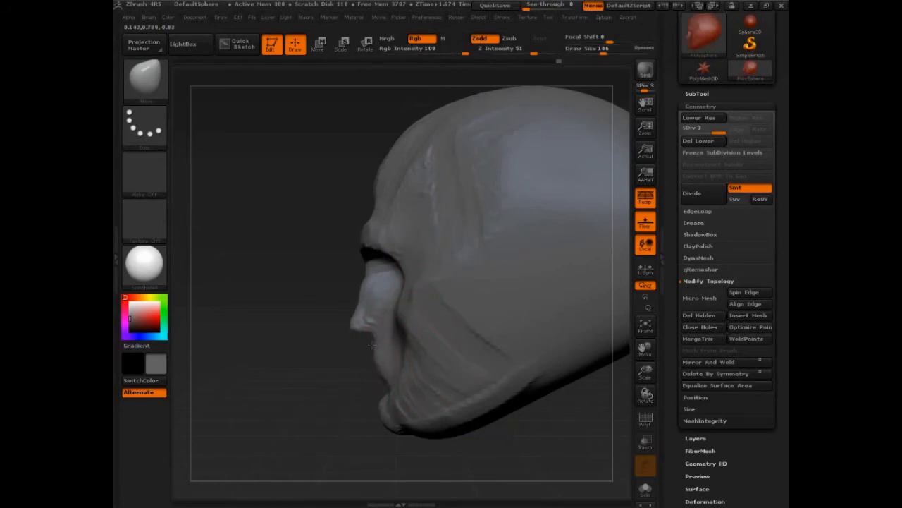
mouse_move(366, 388)
mouse_down()
mouse_move(390, 391)
mouse_move(371, 385)
mouse_up()
drag(378, 437, 383, 382)
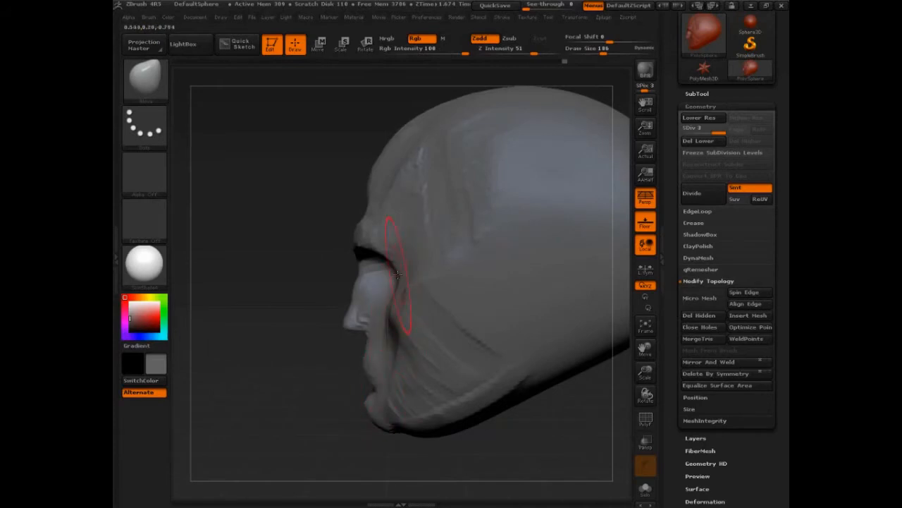
drag(297, 310, 265, 341)
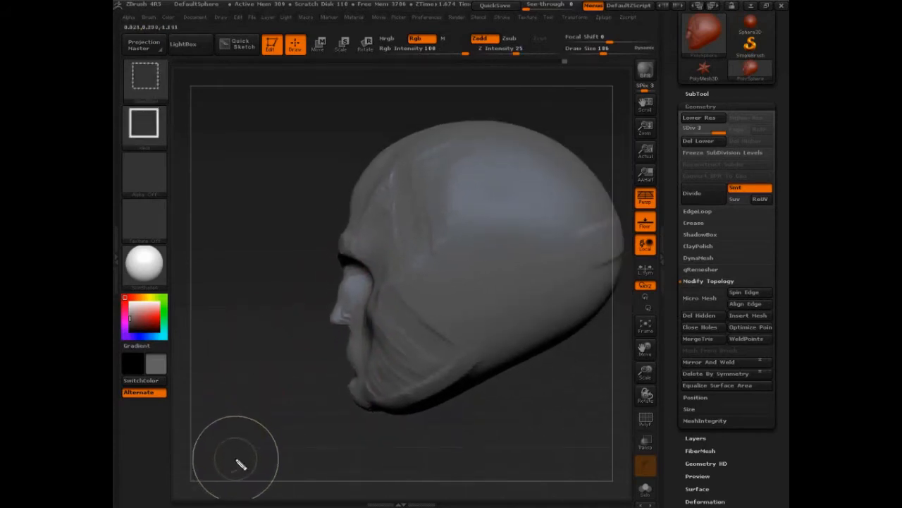
- Annotate the head's profile with guide lines for the eye socket, cheekbone, temple, face contour and jaw angle
mouse_move(341, 247)
ctrl+shift+mouse_down()
mouse_move(373, 269)
mouse_move(369, 324)
ctrl+shift+mouse_up()
mouse_move(377, 284)
mouse_down()
mouse_move(387, 335)
mouse_move(423, 387)
mouse_move(455, 342)
mouse_move(419, 329)
mouse_move(411, 350)
mouse_up()
drag(400, 324, 412, 338)
drag(406, 321, 420, 335)
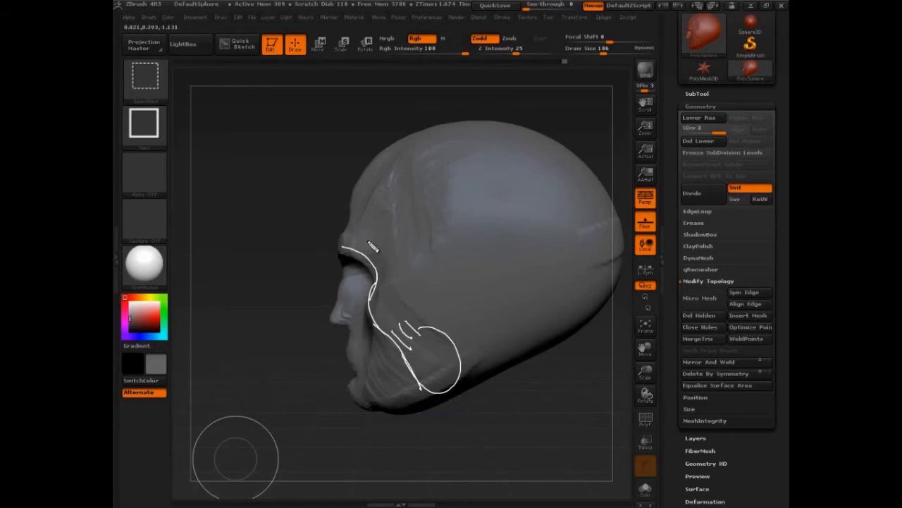
mouse_move(363, 240)
mouse_down()
mouse_move(368, 254)
mouse_move(421, 189)
mouse_up()
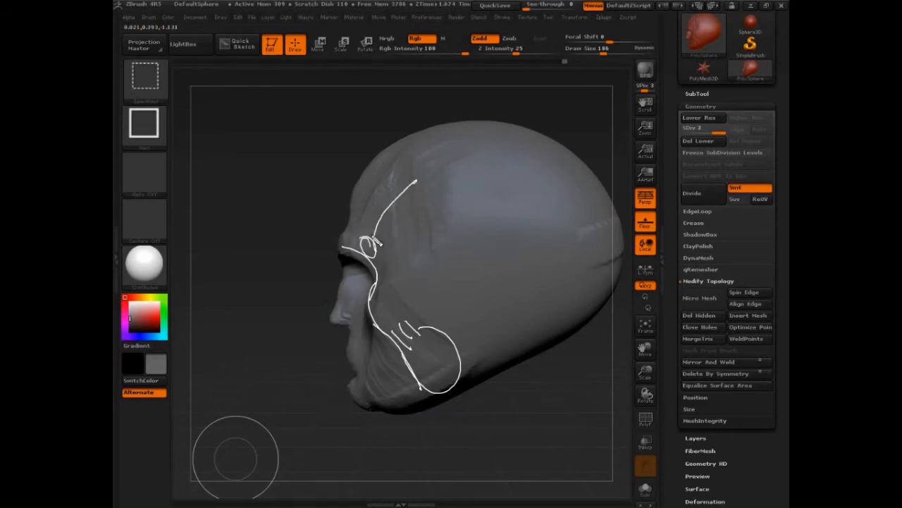
mouse_move(381, 150)
mouse_down()
mouse_move(348, 206)
mouse_move(338, 250)
mouse_move(344, 278)
mouse_move(327, 314)
mouse_move(347, 339)
mouse_move(344, 380)
mouse_move(379, 419)
mouse_move(469, 388)
mouse_up()
drag(491, 322, 471, 406)
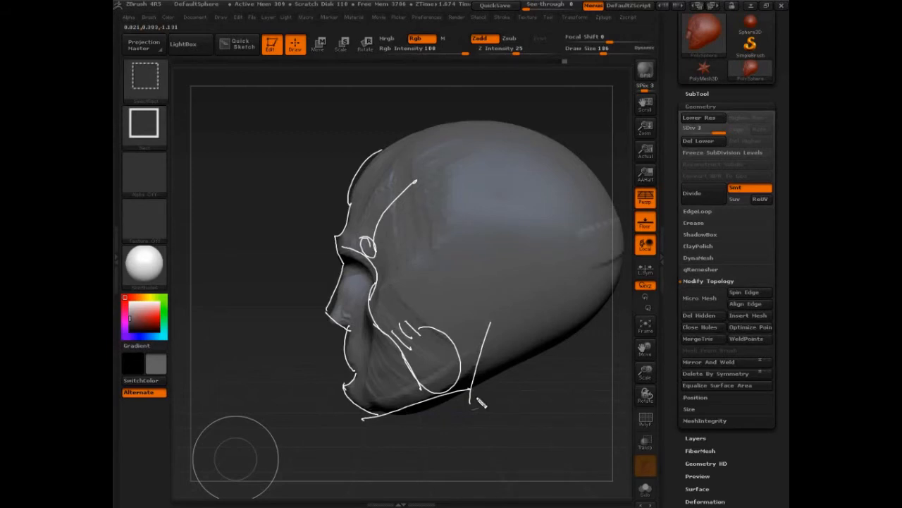
- Draw guide lines at the crown, eye level and chin, and label the upper and lower halves of the head 1/2
drag(200, 278, 600, 284)
drag(215, 160, 215, 199)
drag(226, 182, 238, 192)
drag(214, 330, 215, 345)
mouse_move(228, 314)
mouse_down()
mouse_move(209, 383)
mouse_move(231, 381)
mouse_up()
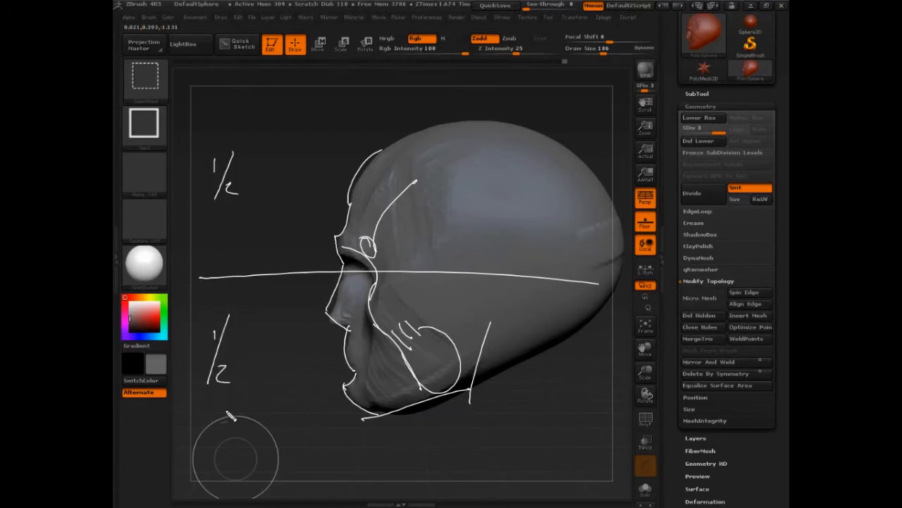
drag(179, 428, 377, 423)
mouse_move(176, 143)
mouse_down()
mouse_move(296, 124)
mouse_move(469, 118)
mouse_up()
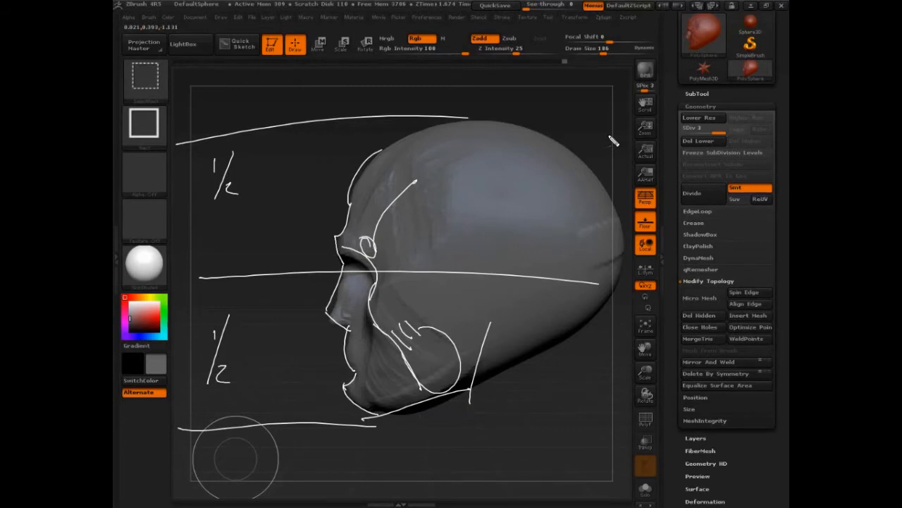
- Mark brow, nose-base and chin levels in green and label the two spans between them 1/2
drag(362, 239, 336, 240)
drag(354, 329, 343, 328)
drag(336, 240, 430, 240)
drag(349, 413, 450, 414)
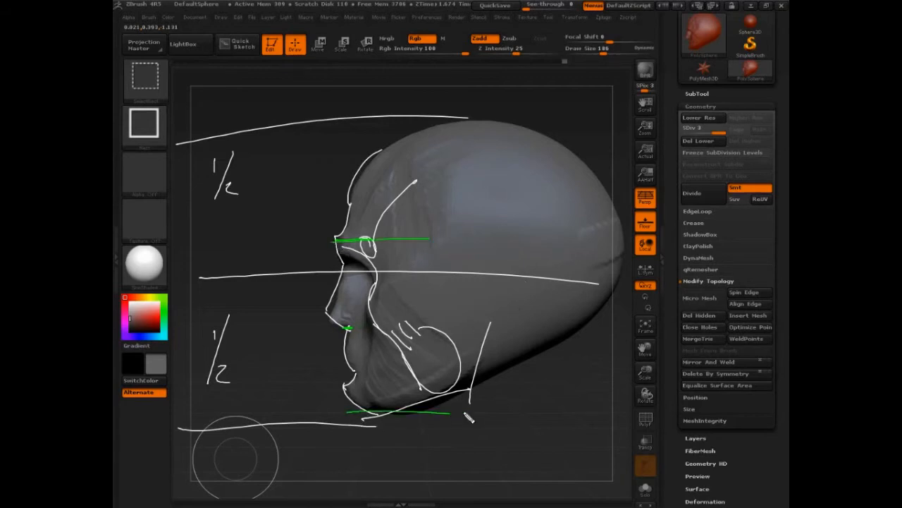
drag(402, 240, 402, 415)
drag(346, 327, 416, 325)
drag(416, 274, 430, 289)
drag(408, 340, 431, 369)
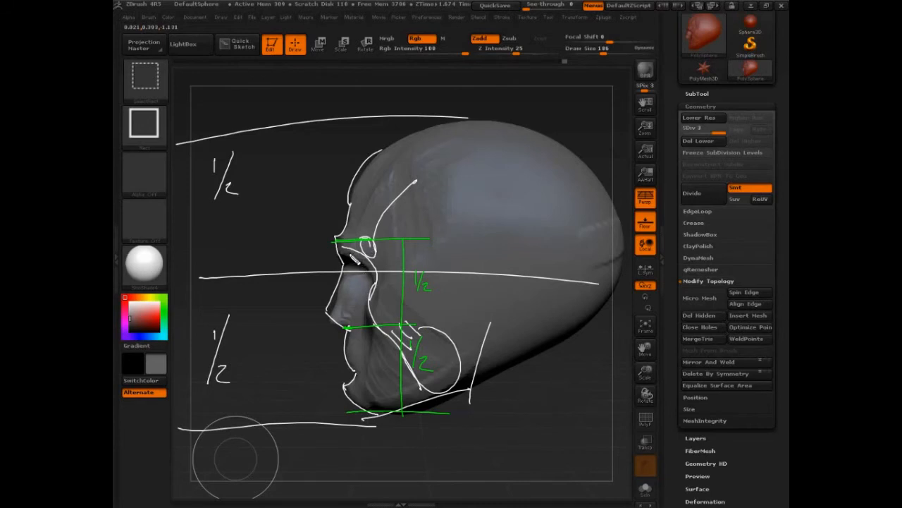
- Mark the eye socket's height in red beside the nose and clear all annotations from the profile
mouse_move(351, 253)
mouse_down()
mouse_move(377, 254)
mouse_move(371, 302)
mouse_move(378, 289)
mouse_up()
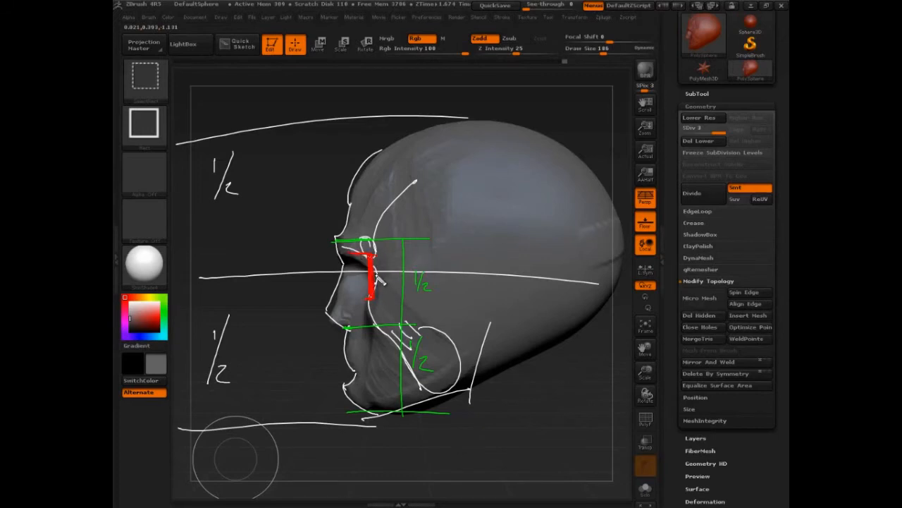
drag(387, 283, 382, 322)
key(Escape)
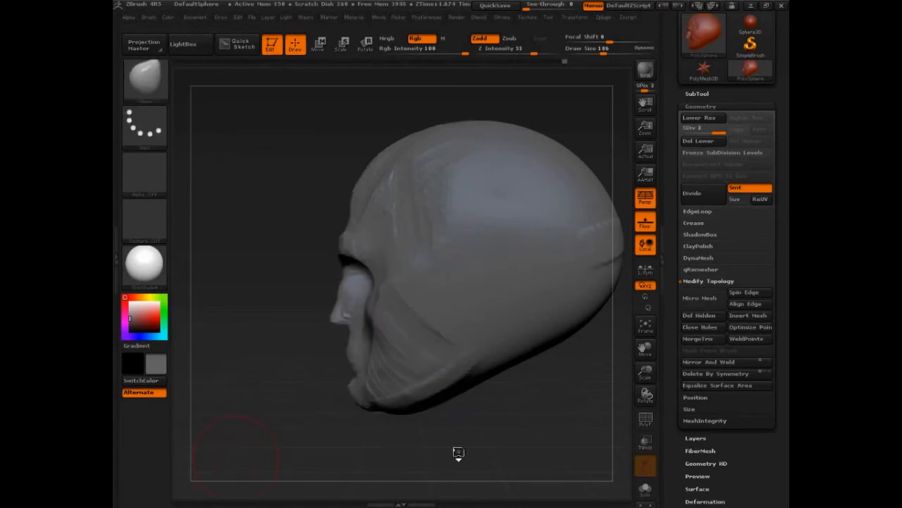
- Turn the head to a near-front view and annotate the nose-base level and both cheekbones
mouse_move(457, 451)
mouse_down()
mouse_move(496, 447)
mouse_move(522, 429)
mouse_up()
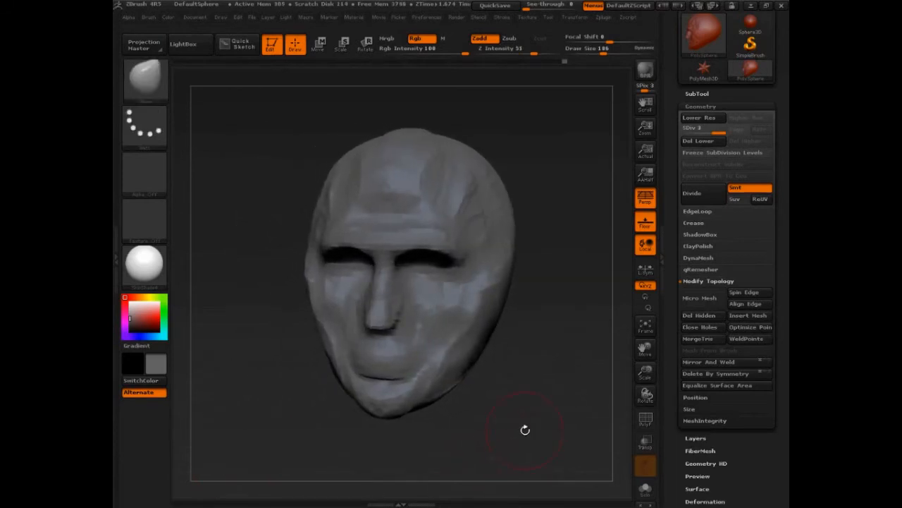
key(ctrl+shift)
ctrl+shift+drag(314, 328, 493, 349)
ctrl+shift+drag(306, 329, 513, 330)
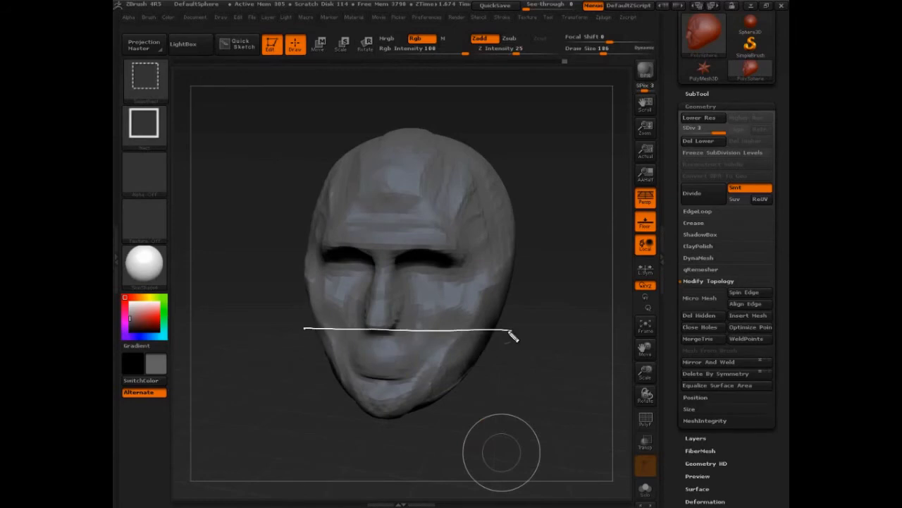
drag(484, 290, 460, 326)
drag(309, 286, 319, 326)
drag(473, 288, 460, 327)
drag(466, 290, 463, 328)
drag(404, 329, 372, 327)
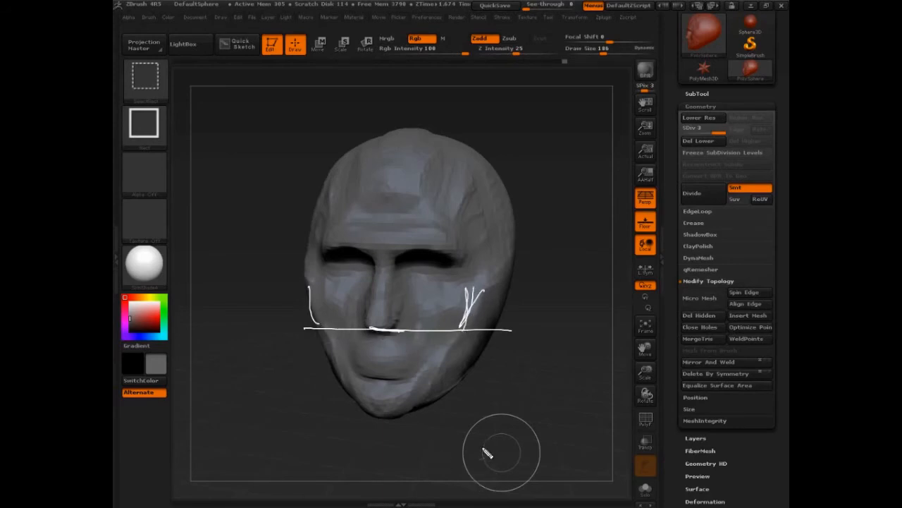
- Outline both eye sockets and the nose cavity on the face, and extend the cheekbone guide lines
mouse_move(365, 252)
mouse_down()
mouse_move(353, 246)
mouse_move(321, 292)
mouse_move(365, 251)
mouse_move(432, 248)
mouse_move(466, 269)
mouse_up()
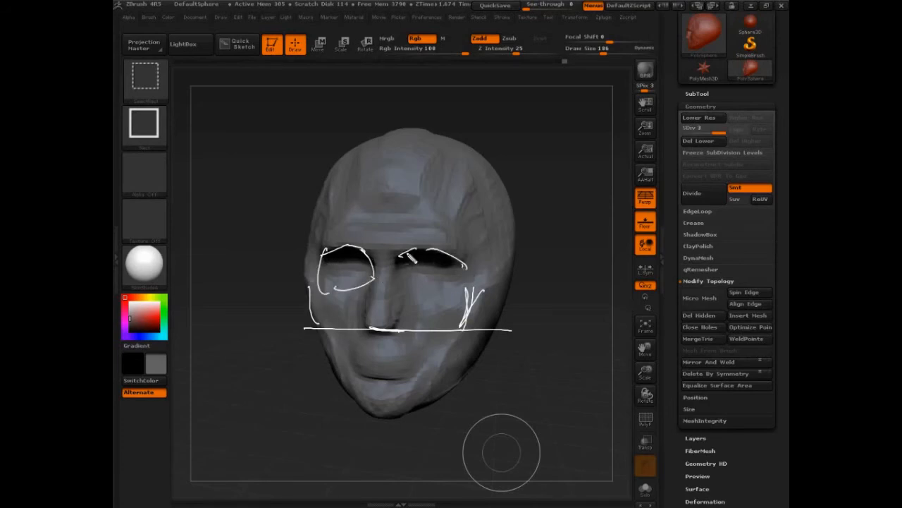
drag(409, 251, 402, 286)
mouse_move(467, 264)
mouse_down()
mouse_move(442, 300)
mouse_move(382, 280)
mouse_move(409, 308)
mouse_move(374, 326)
mouse_move(368, 304)
mouse_move(378, 337)
mouse_move(391, 331)
mouse_up()
mouse_move(316, 295)
mouse_down()
mouse_move(318, 249)
mouse_move(314, 323)
mouse_up()
drag(304, 272, 320, 330)
mouse_move(484, 311)
mouse_down()
mouse_move(488, 290)
mouse_move(496, 304)
mouse_move(425, 345)
mouse_move(432, 348)
mouse_up()
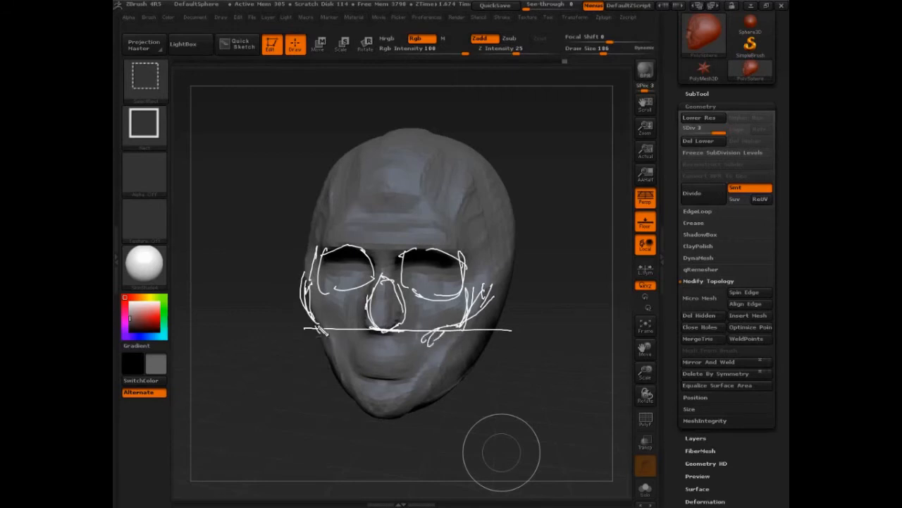
- Sketch guide lines for the lower cheekbones, the mouth area and the jaw contour
mouse_move(317, 324)
mouse_down()
mouse_move(347, 330)
mouse_move(343, 344)
mouse_up()
mouse_move(344, 324)
mouse_down()
mouse_move(363, 363)
mouse_move(407, 367)
mouse_up()
drag(367, 363, 399, 366)
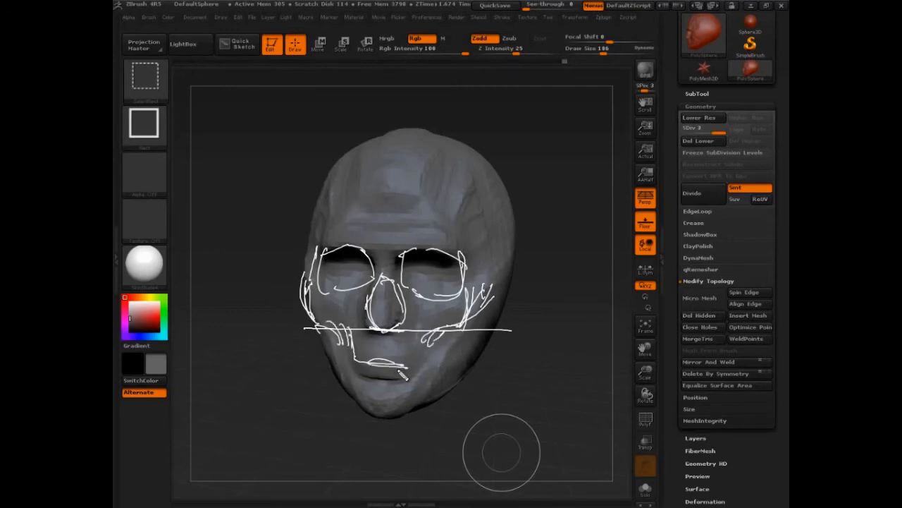
drag(351, 347, 351, 378)
mouse_move(324, 326)
mouse_down()
mouse_move(345, 391)
mouse_move(402, 416)
mouse_move(470, 344)
mouse_move(438, 410)
mouse_up()
drag(474, 330, 461, 390)
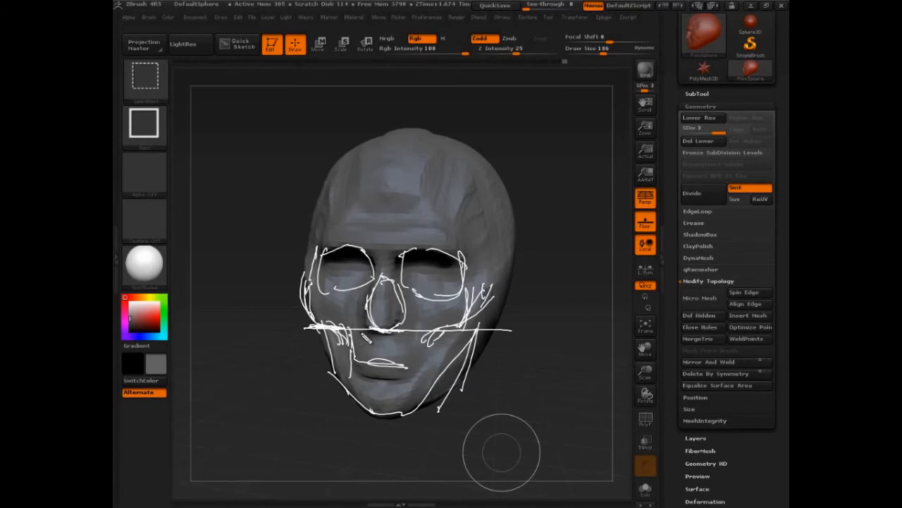
- Hatch the cheekbone area, outline the nose cavity again and clear the annotations from the face
mouse_move(461, 286)
mouse_down()
mouse_move(466, 317)
mouse_move(493, 289)
mouse_move(485, 329)
mouse_up()
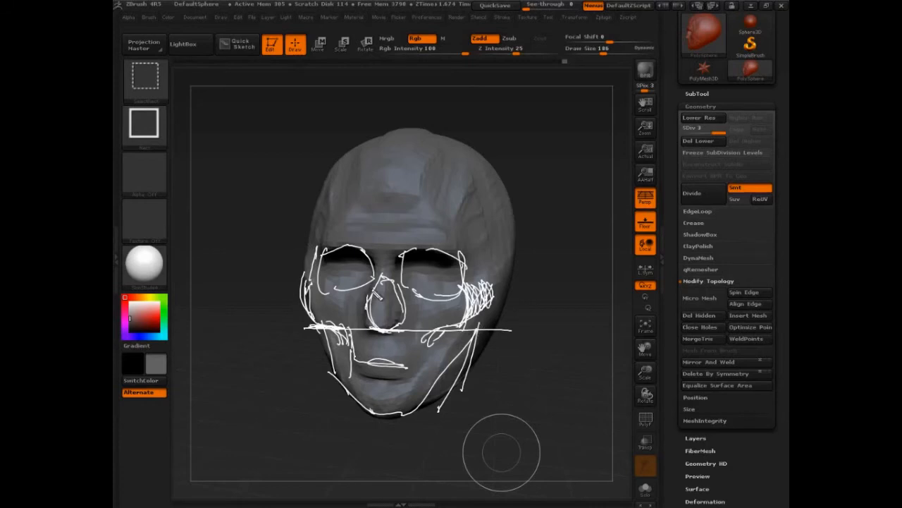
mouse_move(384, 271)
mouse_down()
mouse_move(373, 353)
mouse_move(408, 333)
mouse_move(387, 257)
mouse_move(380, 350)
mouse_move(402, 324)
mouse_up()
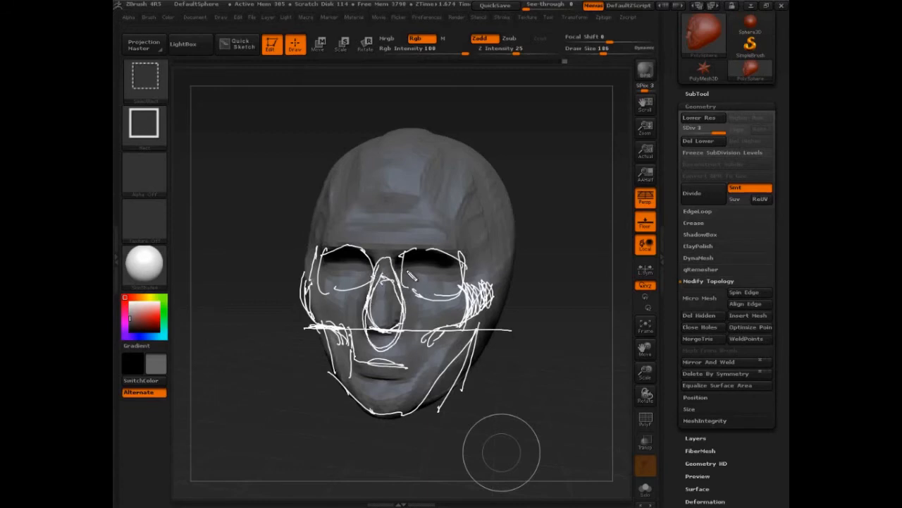
key(Escape)
- Switch to the ClayBuildup brush, set the draw size to 150 and build up clay around the mouth
mouse_move(554, 426)
mouse_down()
mouse_move(556, 416)
mouse_move(571, 444)
mouse_move(544, 428)
mouse_move(564, 416)
mouse_up()
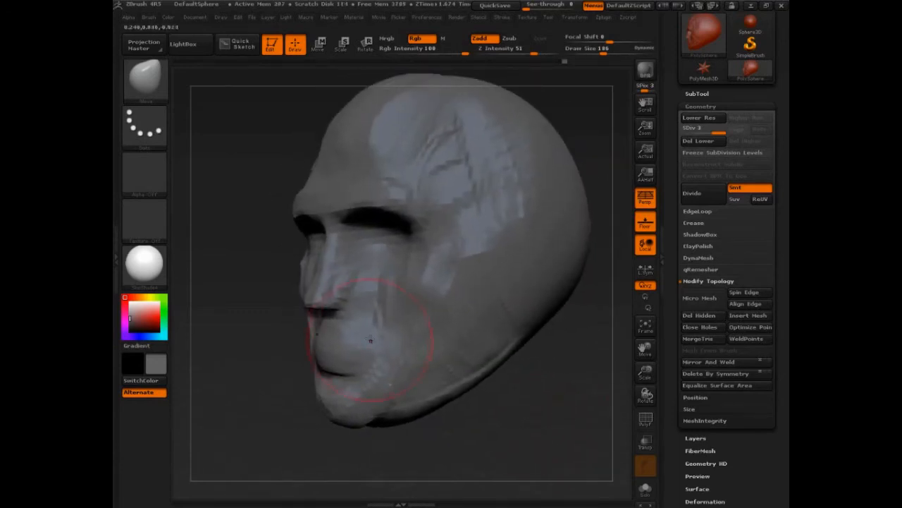
mouse_move(520, 419)
mouse_down()
mouse_move(538, 428)
mouse_move(553, 423)
mouse_up()
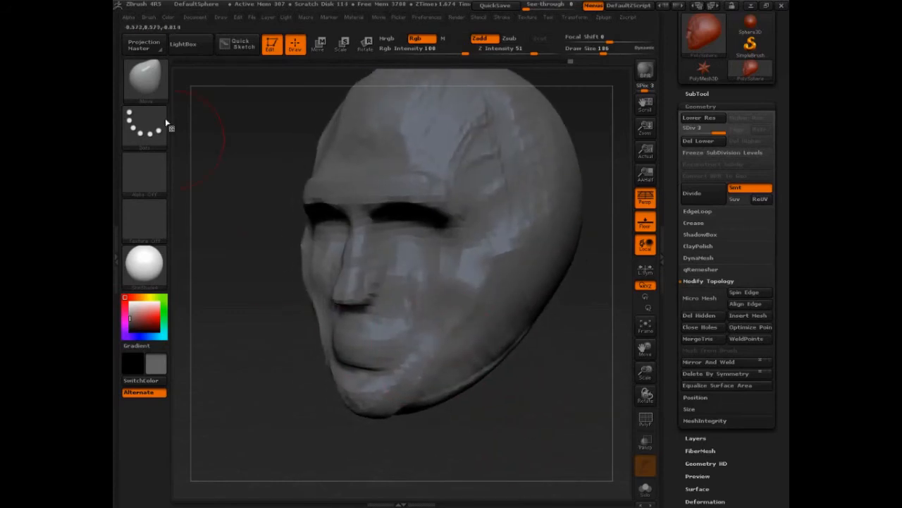
key(b)
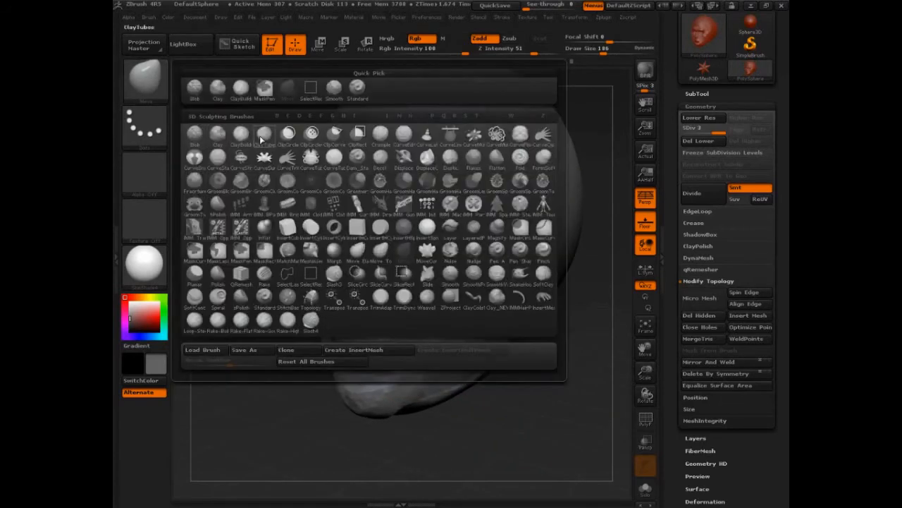
click(262, 135)
click(144, 79)
click(241, 135)
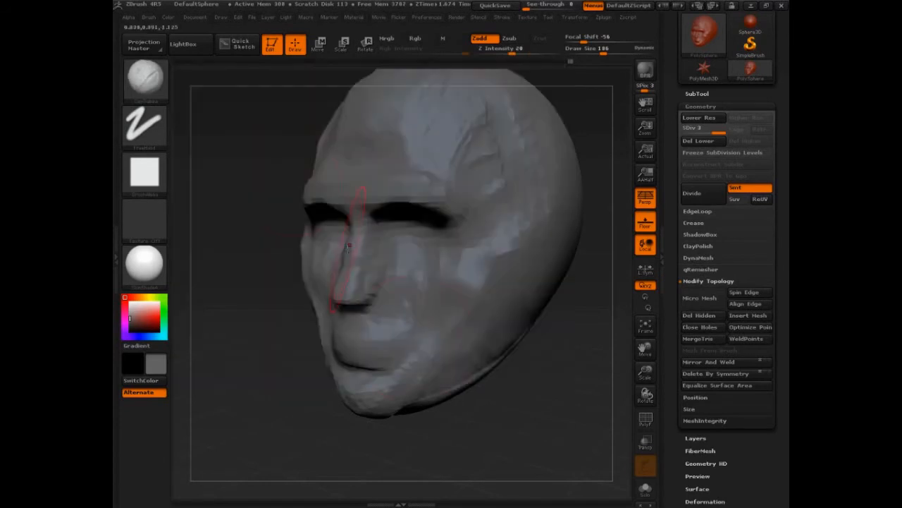
key(s)
mouse_move(393, 349)
mouse_down()
mouse_move(375, 348)
mouse_move(366, 363)
mouse_up()
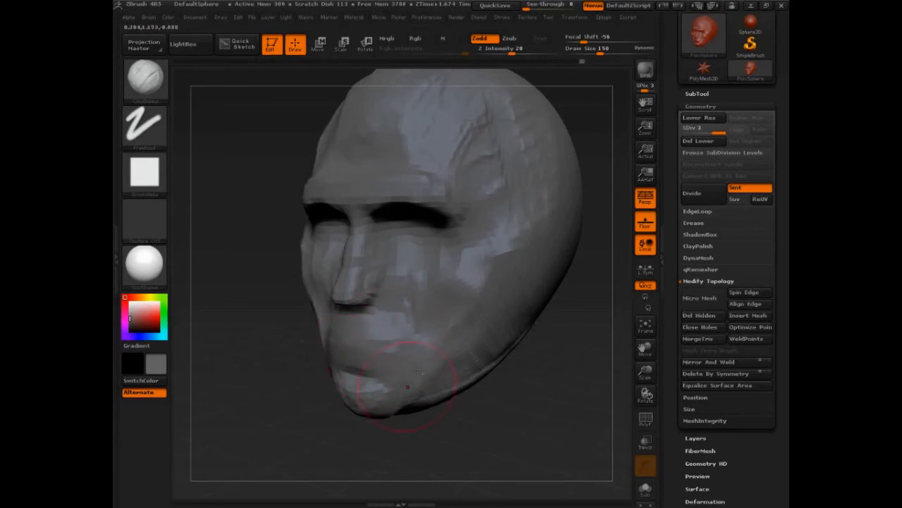
- Build up the cheeks and the side of the lower jaw with ClayBuildup strokes from several angles
drag(272, 390, 539, 413)
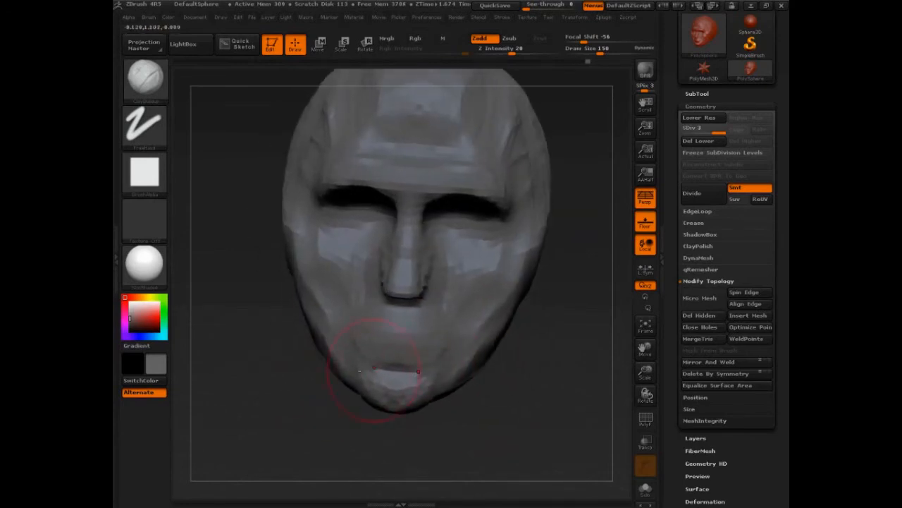
drag(321, 342, 296, 285)
drag(570, 416, 466, 412)
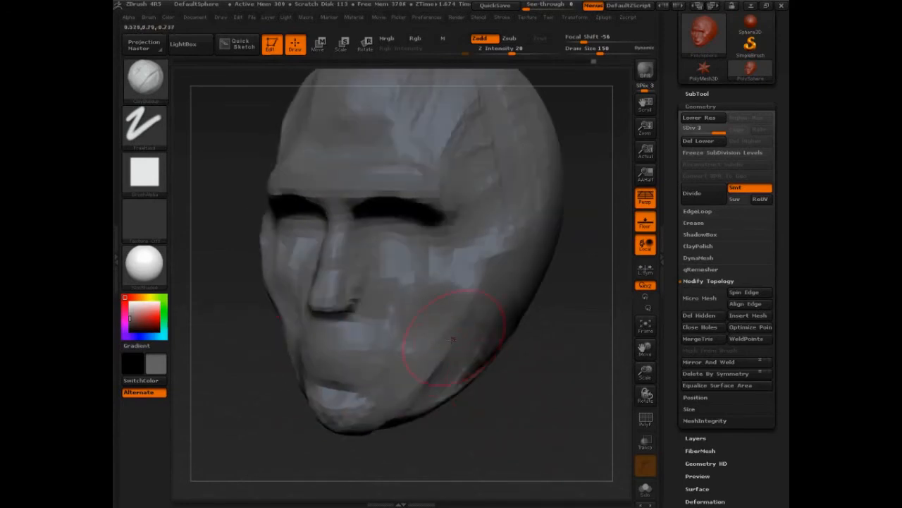
drag(453, 340, 435, 373)
drag(564, 354, 511, 358)
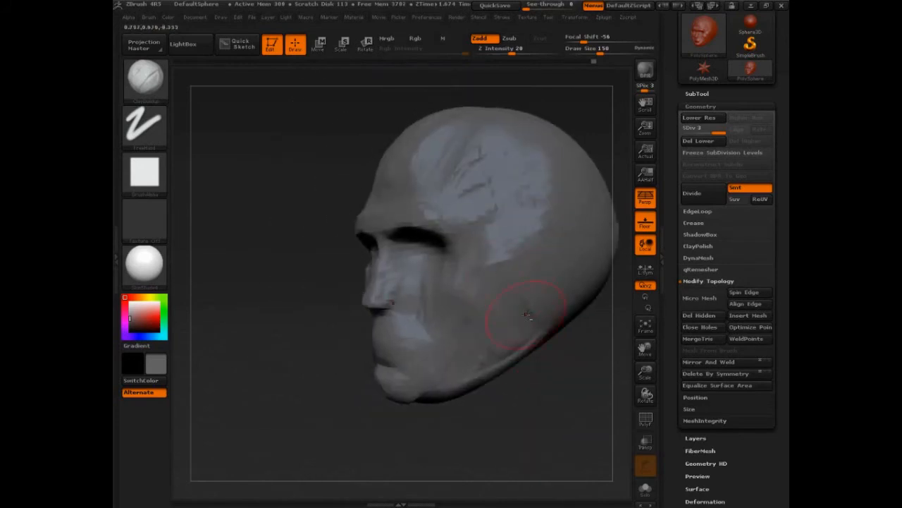
mouse_move(527, 315)
mouse_down()
mouse_move(514, 351)
mouse_move(480, 340)
mouse_move(453, 381)
mouse_move(460, 385)
mouse_up()
- Add clay along the jaw angle, up the side of the face and across the temple
drag(529, 436, 515, 366)
mouse_move(414, 351)
mouse_down()
mouse_move(426, 354)
mouse_move(411, 359)
mouse_move(447, 347)
mouse_move(416, 347)
mouse_move(427, 332)
mouse_move(403, 359)
mouse_move(406, 342)
mouse_move(435, 370)
mouse_move(422, 348)
mouse_move(399, 343)
mouse_move(464, 332)
mouse_move(470, 321)
mouse_up()
mouse_move(474, 370)
mouse_down()
mouse_move(484, 428)
mouse_move(540, 350)
mouse_move(479, 268)
mouse_up()
mouse_move(455, 235)
mouse_down()
mouse_move(500, 209)
mouse_move(489, 183)
mouse_up()
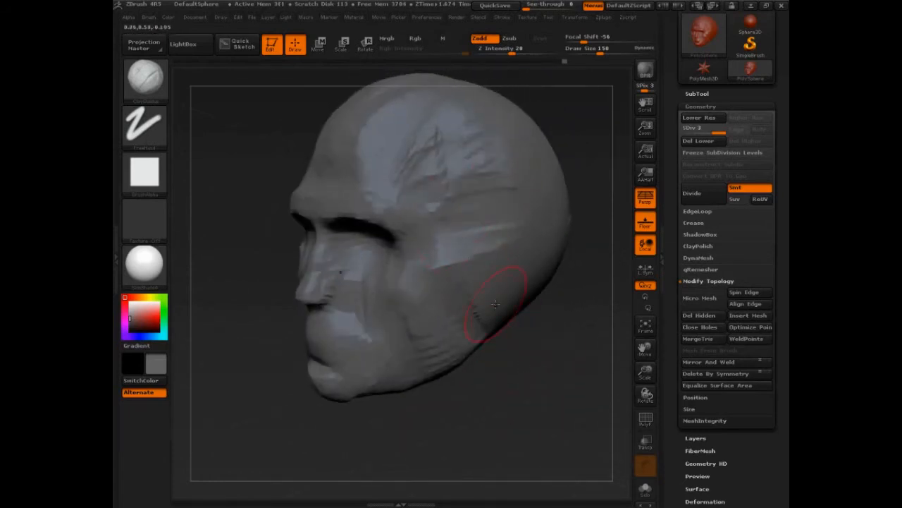
- Set the draw size to 75 and build up the nostril wings along the side of the nose
mouse_move(525, 378)
mouse_down()
mouse_move(570, 375)
mouse_move(557, 368)
mouse_up()
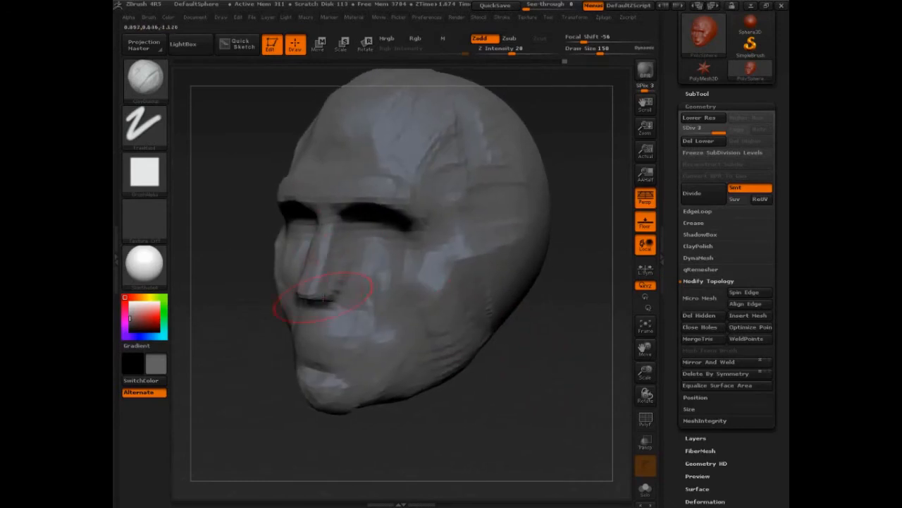
drag(279, 349, 234, 399)
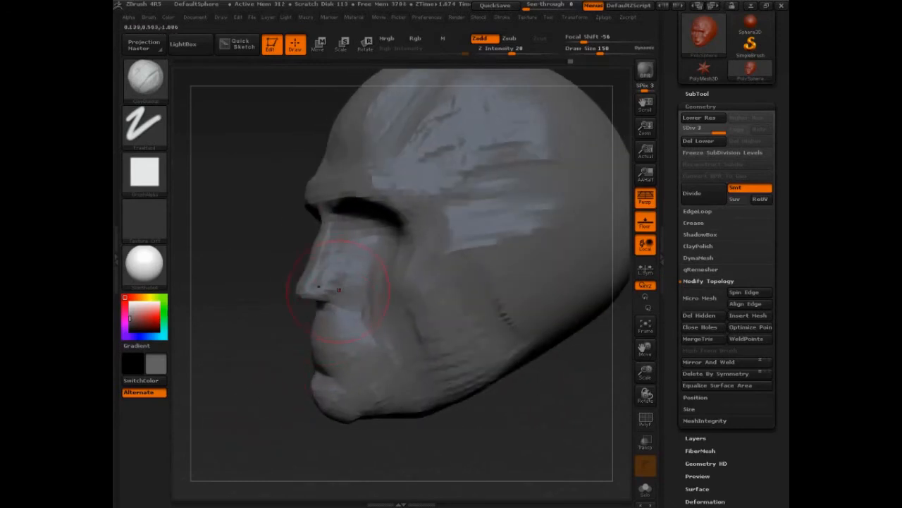
key(s)
drag(339, 289, 329, 285)
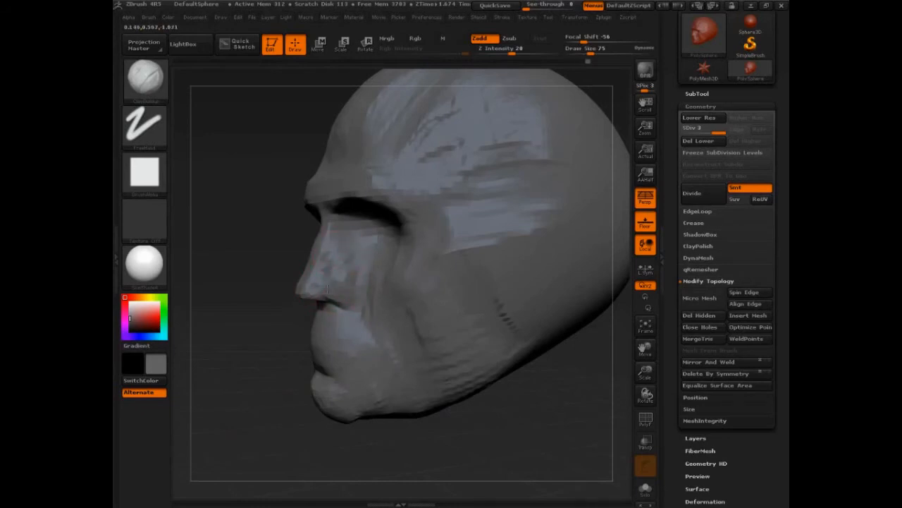
drag(235, 319, 438, 263)
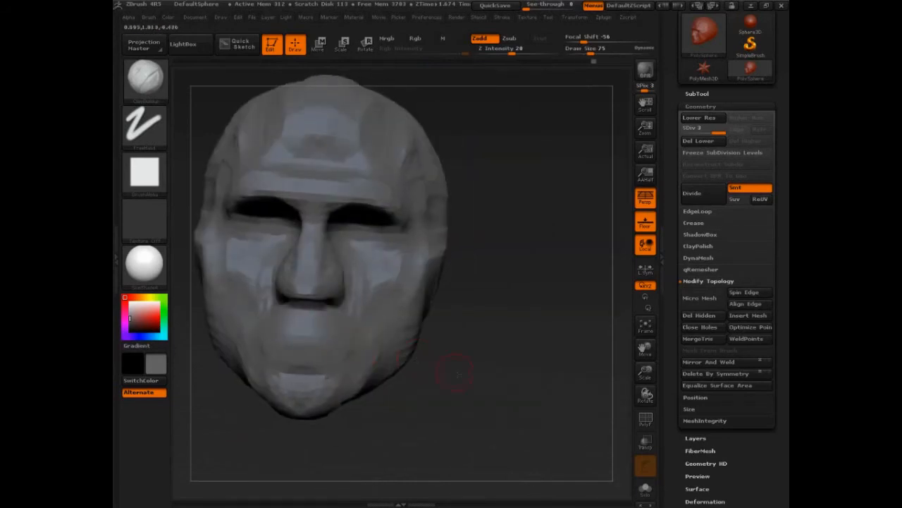
- Refine the nostril wings and the cheek areas beside the nose with ClayBuildup strokes from both sides
alt+drag(453, 375, 519, 374)
drag(518, 374, 538, 371)
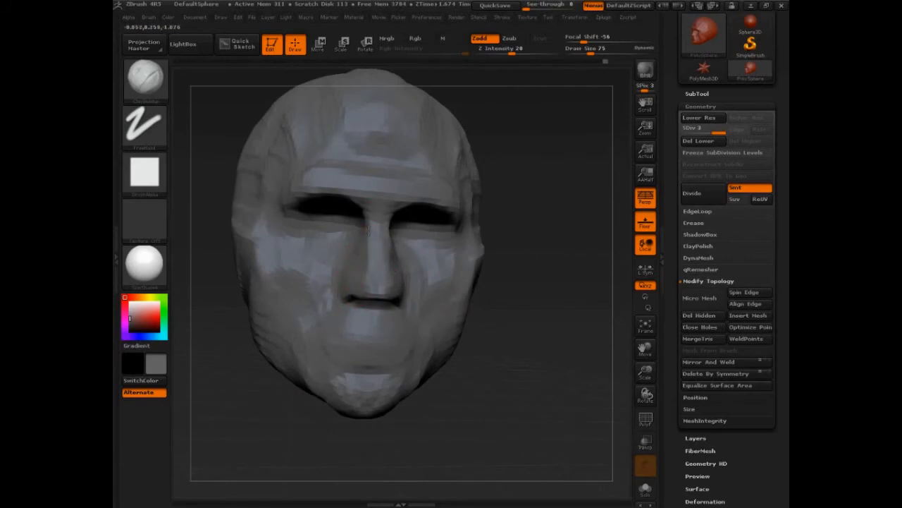
drag(476, 311, 399, 286)
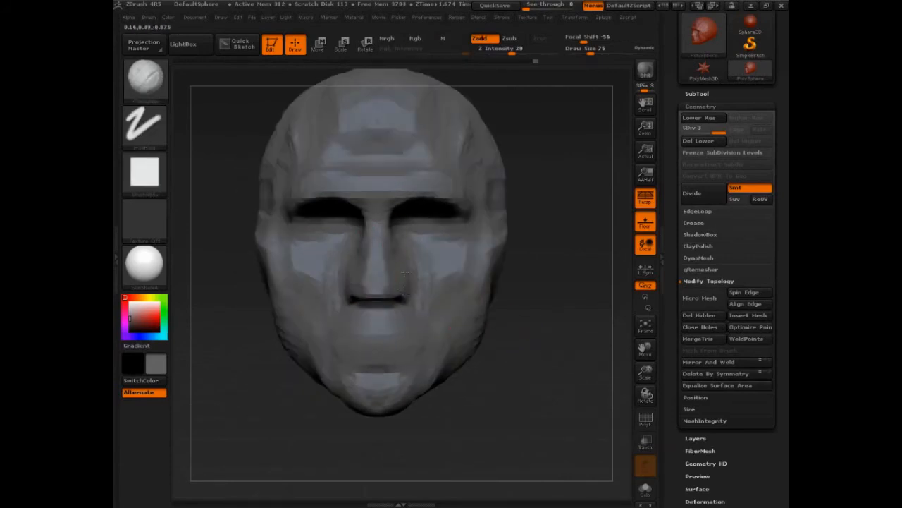
drag(505, 345, 512, 350)
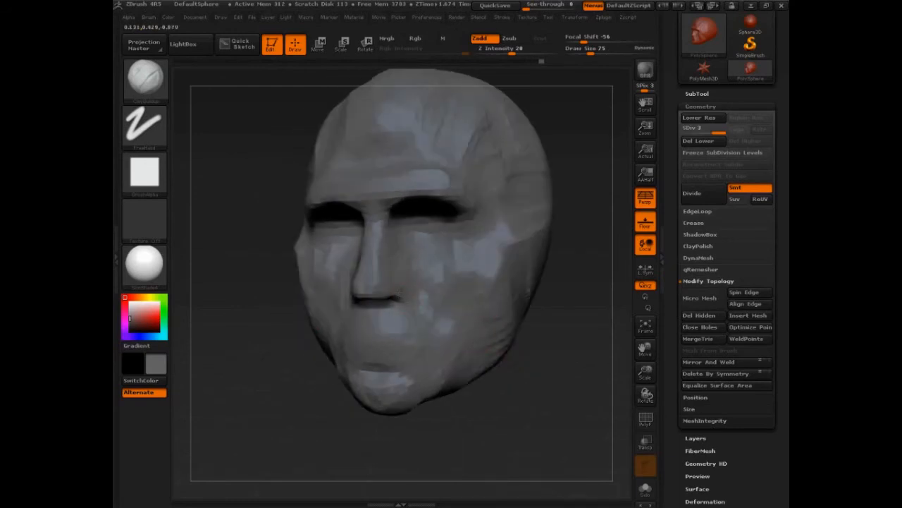
drag(358, 304, 308, 344)
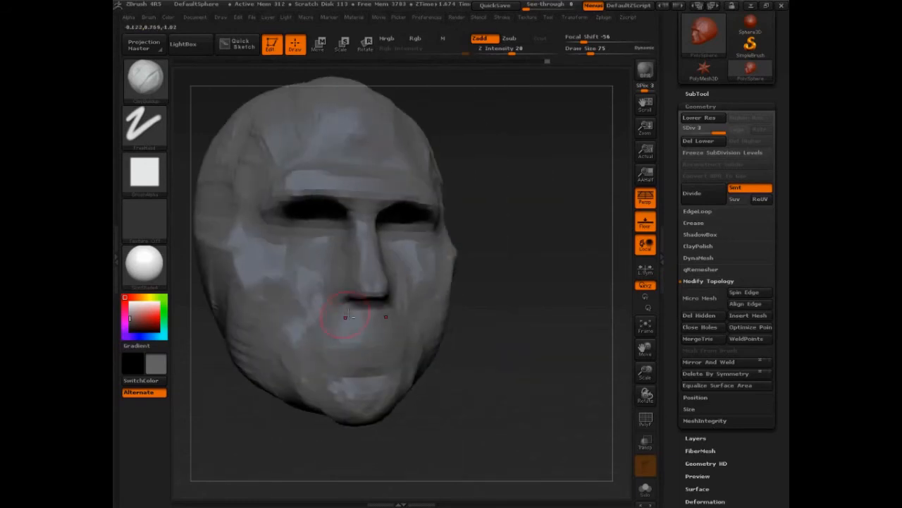
drag(471, 381, 423, 372)
- Set the draw size to 113 and build up clay around the outer eye corners and cheekbones
key(bracketright)
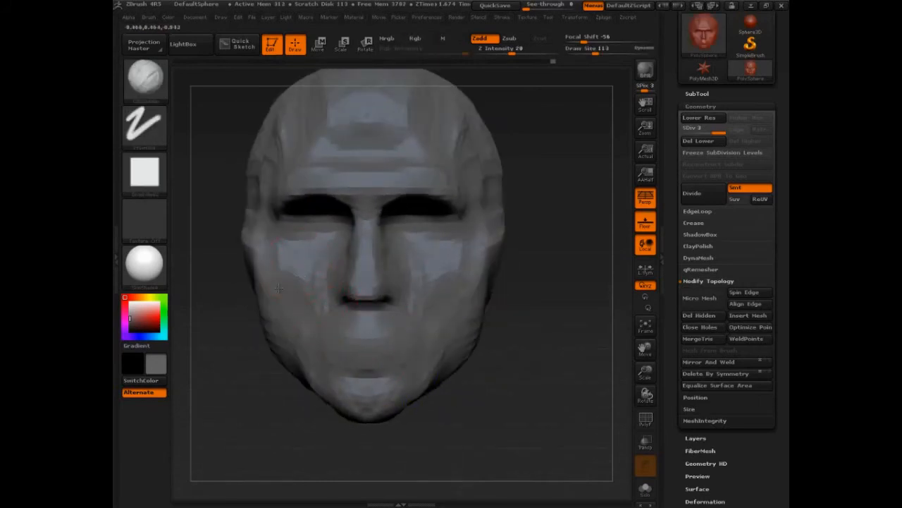
drag(510, 309, 413, 222)
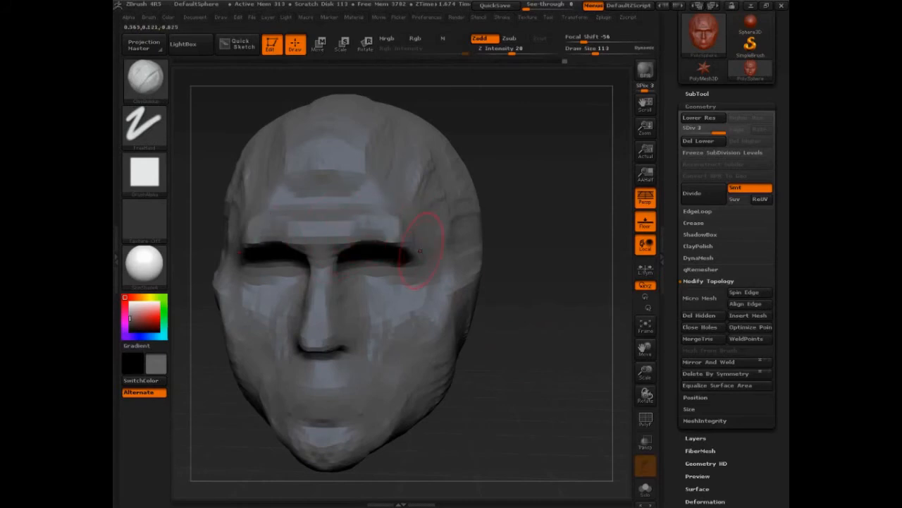
drag(494, 233, 557, 296)
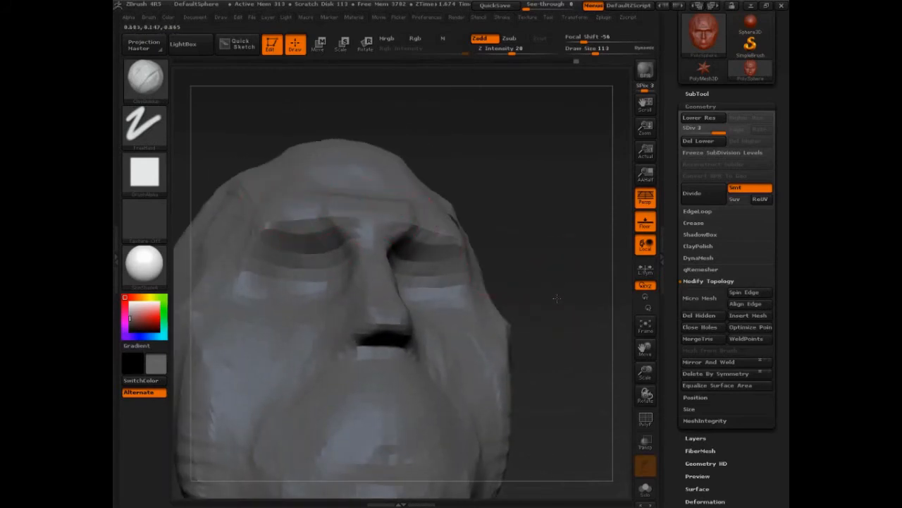
mouse_move(549, 208)
mouse_down()
mouse_move(553, 242)
mouse_move(582, 298)
mouse_up()
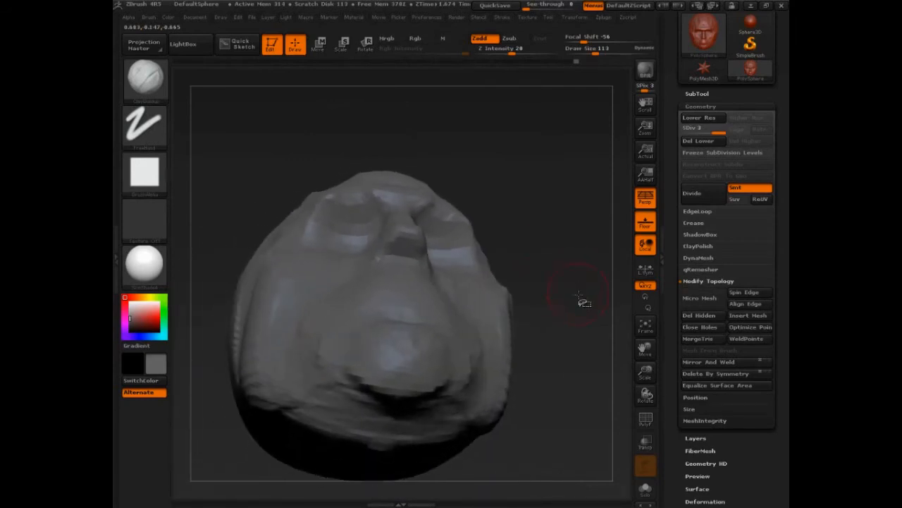
key(ctrl+shift)
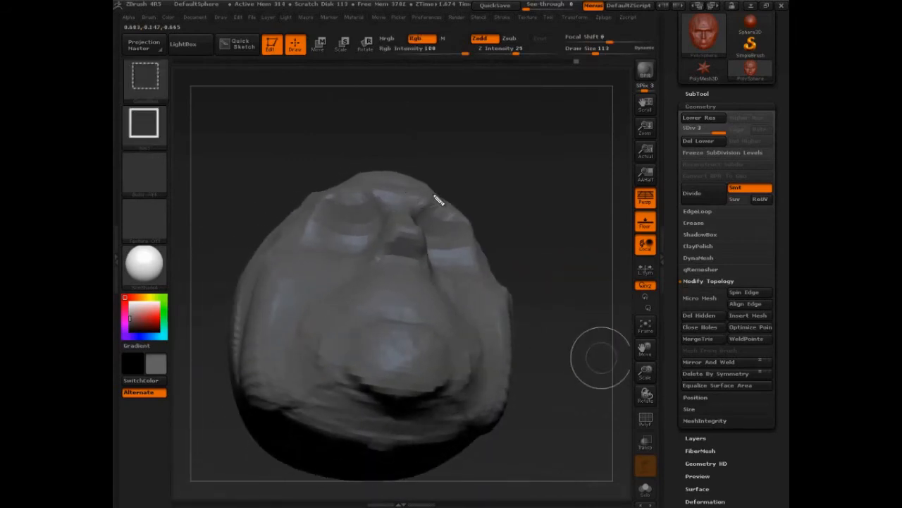
mouse_move(433, 193)
ctrl+shift+mouse_down()
mouse_move(373, 182)
mouse_move(322, 189)
mouse_move(289, 274)
mouse_move(332, 258)
mouse_move(501, 277)
ctrl+shift+mouse_up()
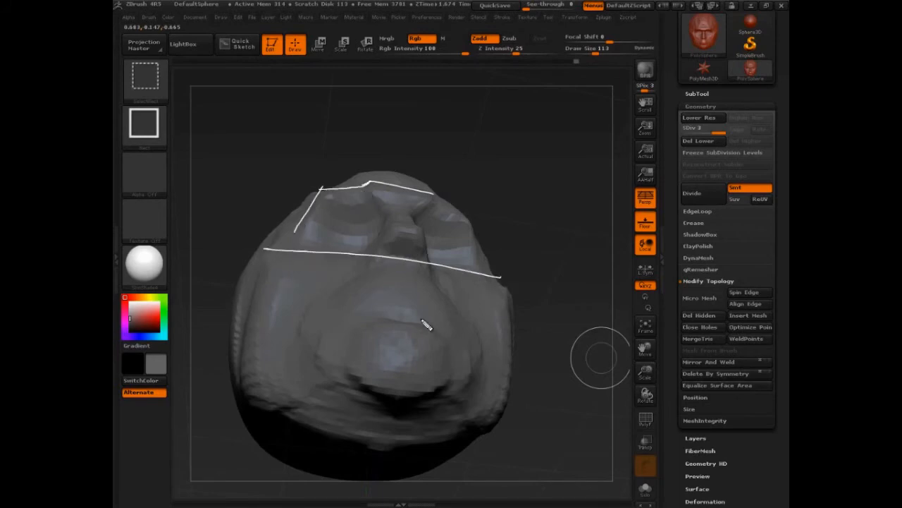
mouse_move(478, 337)
mouse_down()
mouse_move(381, 275)
mouse_move(321, 304)
mouse_up()
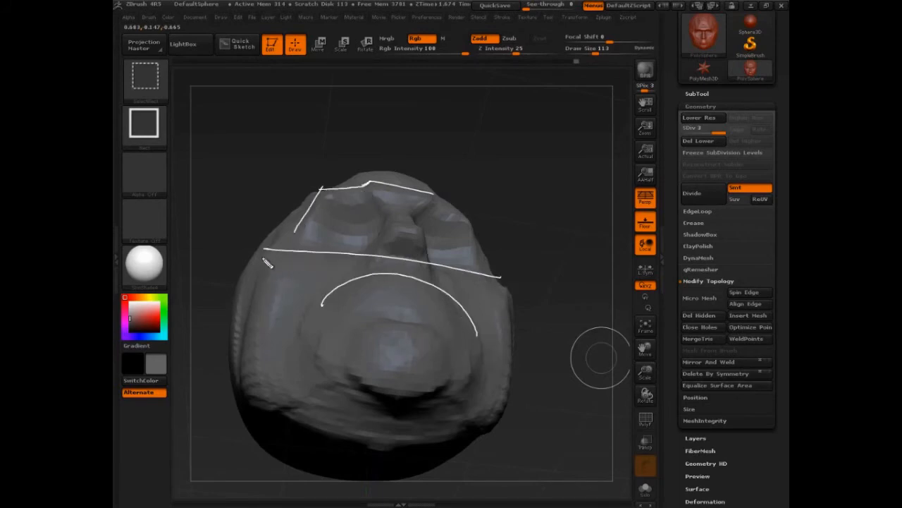
drag(265, 249, 422, 396)
drag(512, 278, 395, 385)
mouse_move(454, 377)
mouse_down()
mouse_move(349, 352)
mouse_move(451, 373)
mouse_up()
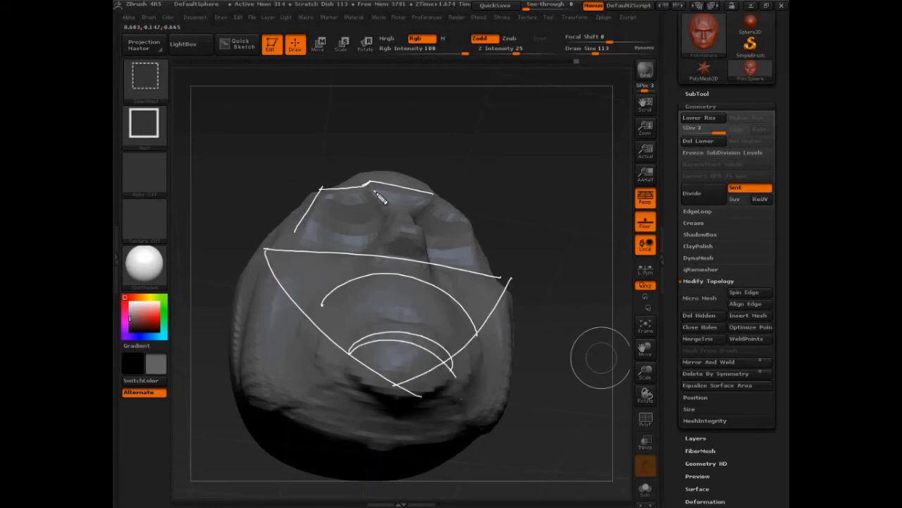
mouse_move(374, 190)
mouse_down()
mouse_move(391, 220)
mouse_move(387, 238)
mouse_move(366, 248)
mouse_move(290, 248)
mouse_up()
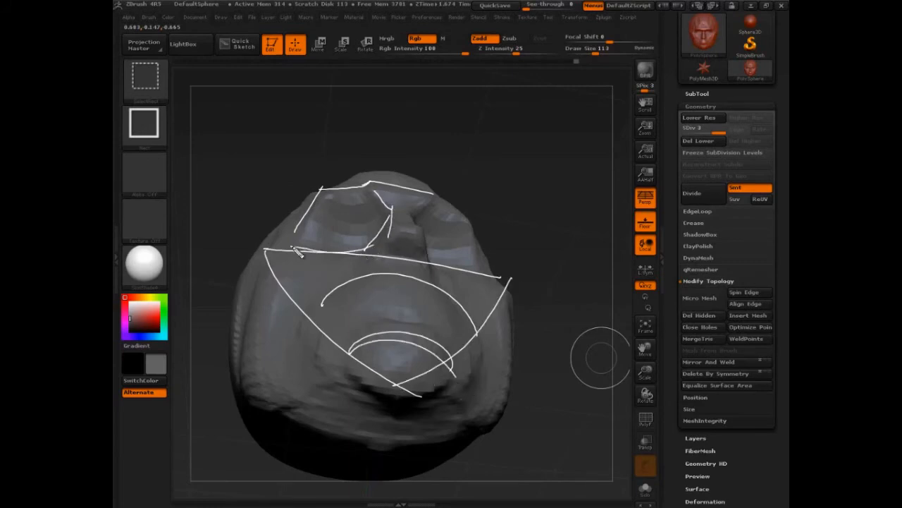
drag(388, 229, 437, 243)
mouse_move(392, 208)
mouse_down()
mouse_move(388, 240)
mouse_move(368, 261)
mouse_move(425, 261)
mouse_up()
drag(428, 231, 431, 279)
mouse_move(426, 232)
mouse_down()
mouse_move(433, 199)
mouse_move(411, 195)
mouse_up()
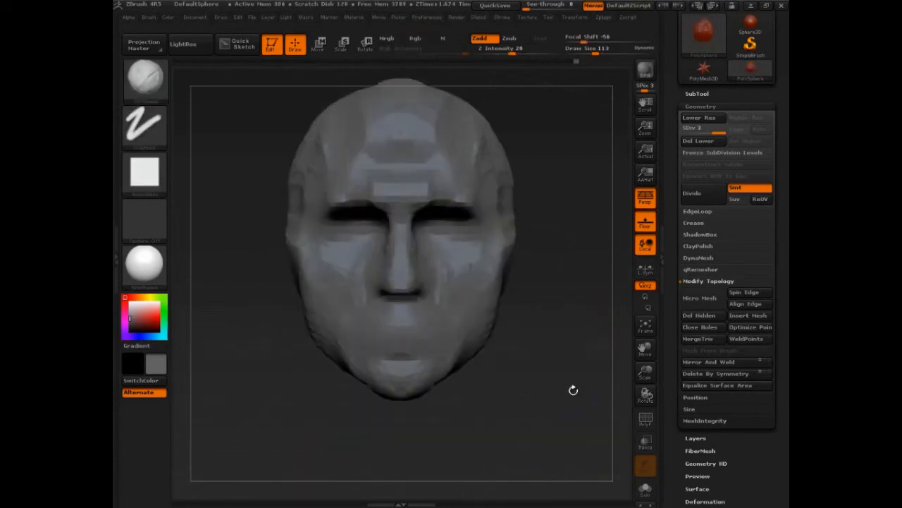
- Build up clay on the temple and the outer brow above the eye socket with ClayBuildup strokes
mouse_move(571, 379)
mouse_down()
mouse_move(570, 407)
mouse_move(494, 266)
mouse_move(499, 225)
mouse_up()
drag(486, 282, 466, 224)
drag(468, 185, 442, 243)
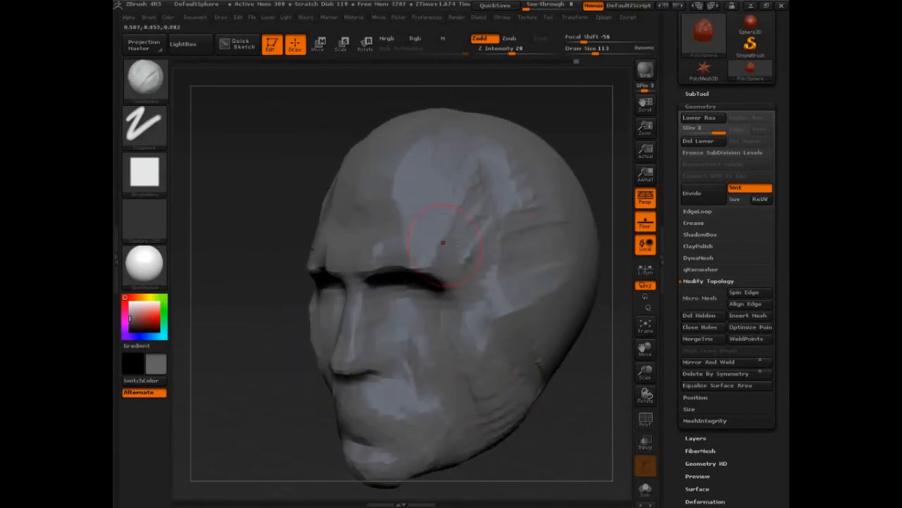
drag(423, 271, 370, 279)
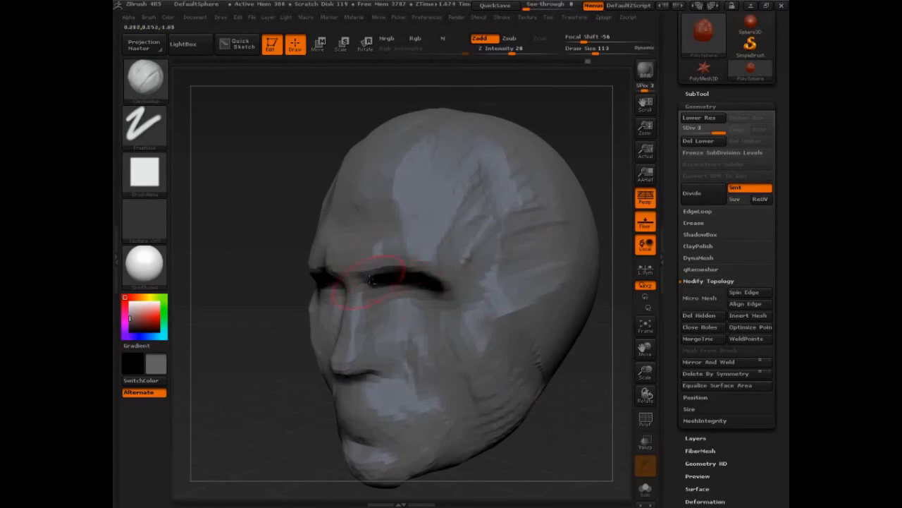
drag(614, 406, 445, 250)
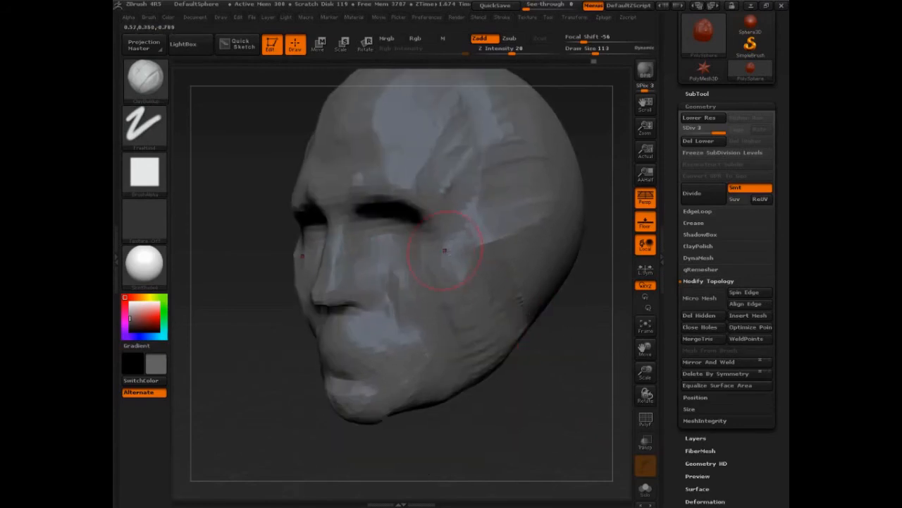
- Refine the cheek toward the lower jaw and shape the brow ridge with ClayBuildup, working from the profile and three-quarter views
drag(564, 416, 483, 423)
drag(446, 282, 475, 349)
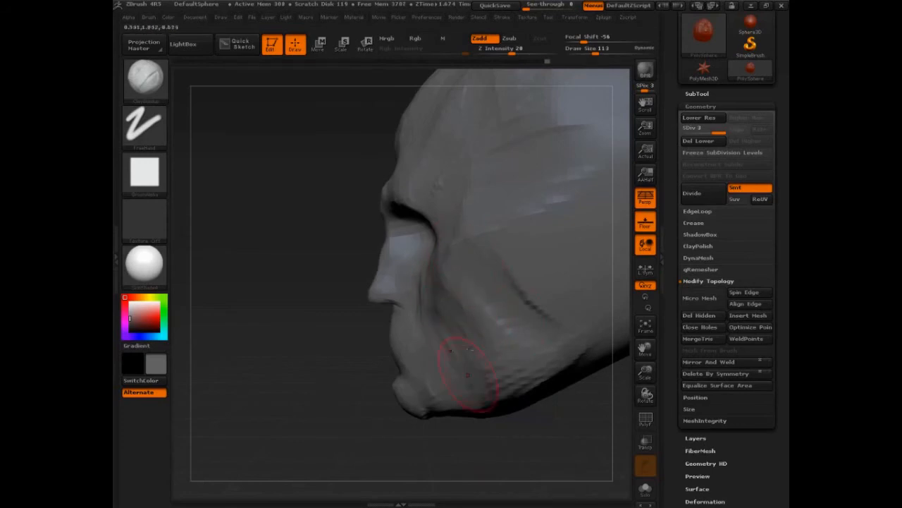
drag(296, 281, 321, 294)
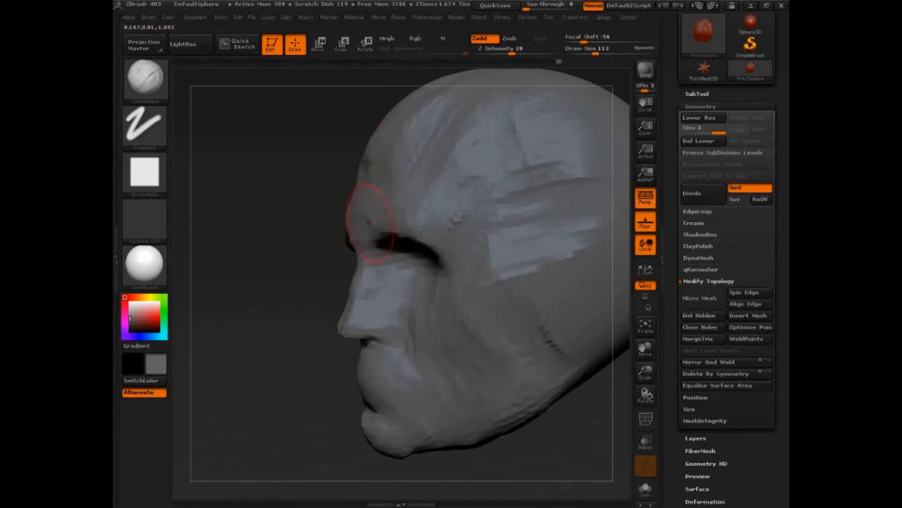
mouse_move(350, 270)
mouse_down()
mouse_move(288, 335)
mouse_move(328, 382)
mouse_up()
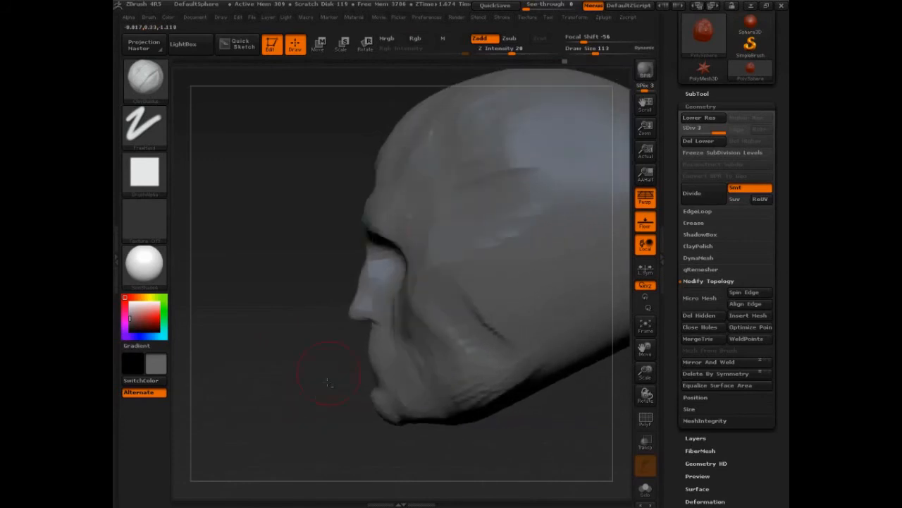
drag(346, 224, 345, 251)
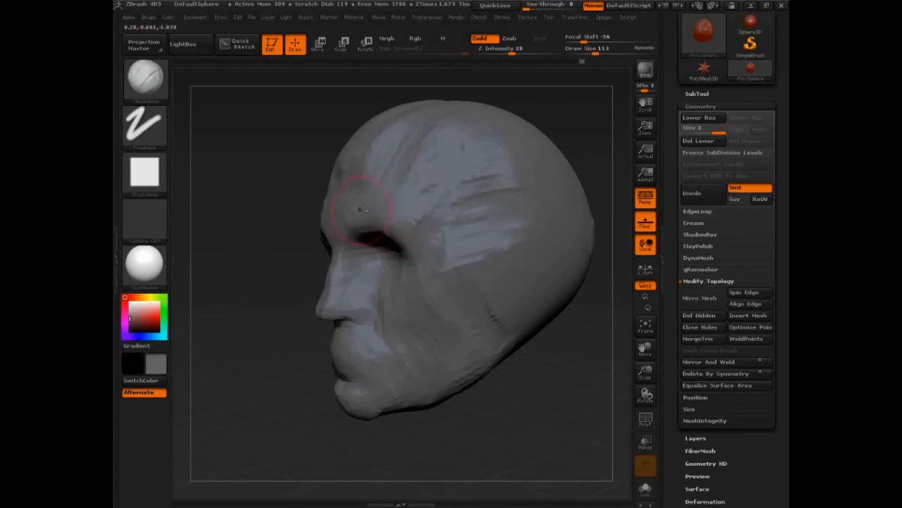
drag(303, 287, 241, 320)
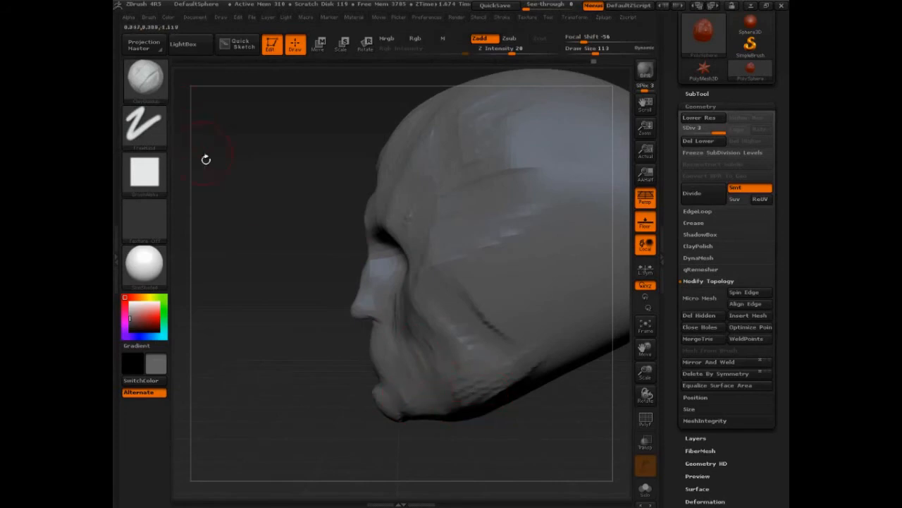
- Switch to the Move brush, set the draw size to 145 and pull the nose tip forward in profile
click(154, 99)
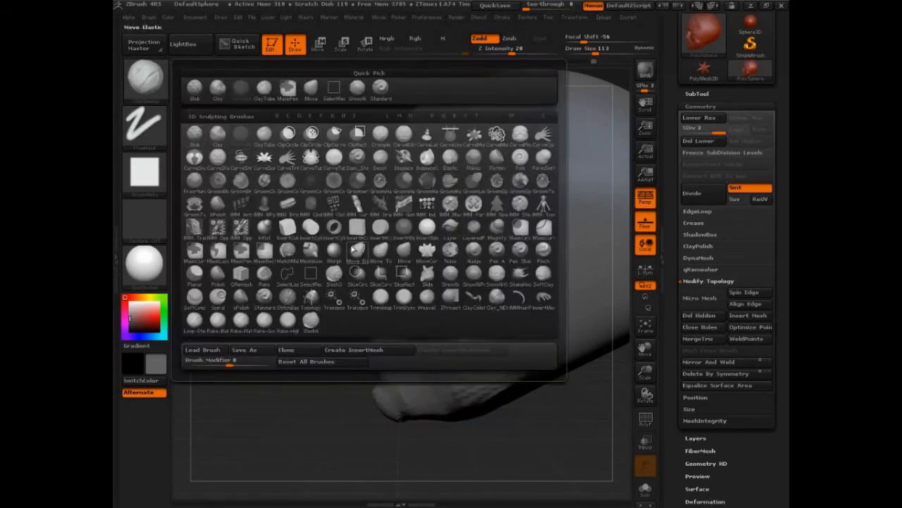
click(404, 254)
key(s)
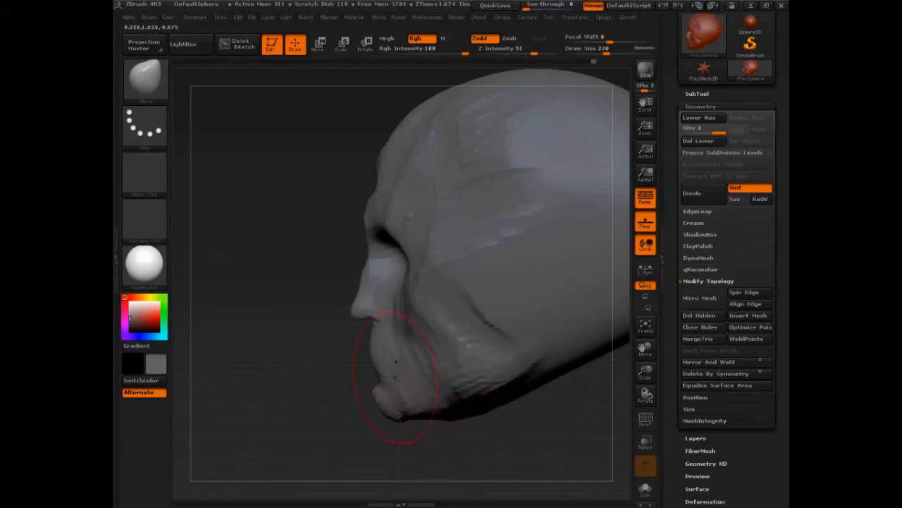
key(s)
mouse_move(365, 271)
mouse_down()
mouse_move(356, 271)
mouse_move(374, 251)
mouse_move(355, 288)
mouse_move(371, 264)
mouse_up()
key(s)
drag(352, 314, 347, 311)
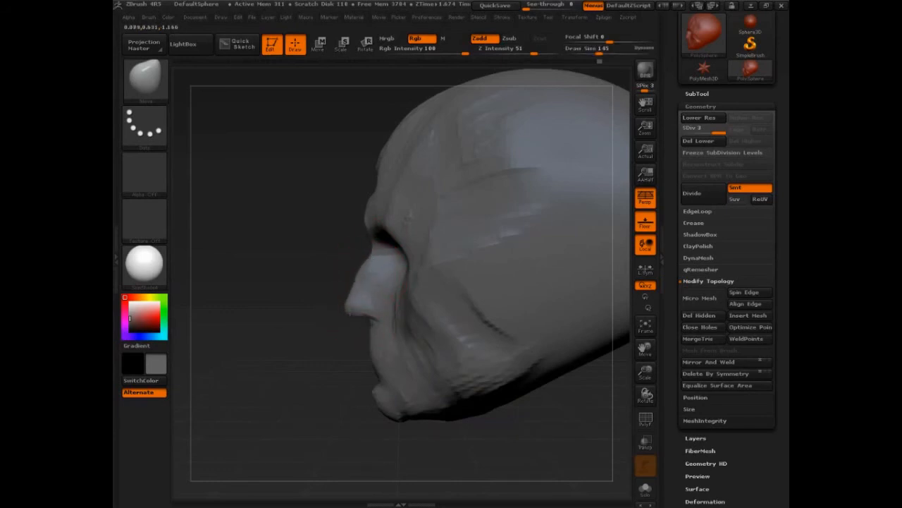
- Check the head from the front and review the X-axis symmetry settings
mouse_move(324, 256)
mouse_down()
mouse_move(343, 258)
mouse_move(343, 272)
mouse_move(378, 272)
mouse_up()
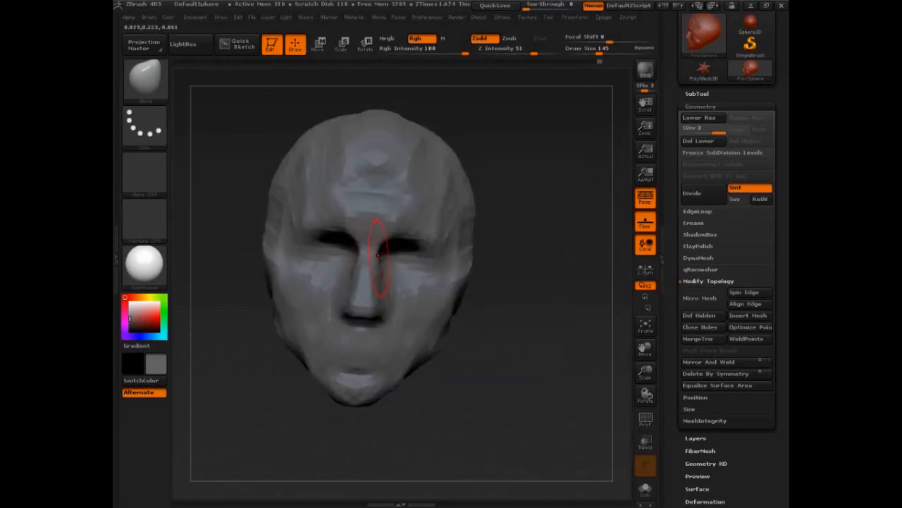
click(574, 17)
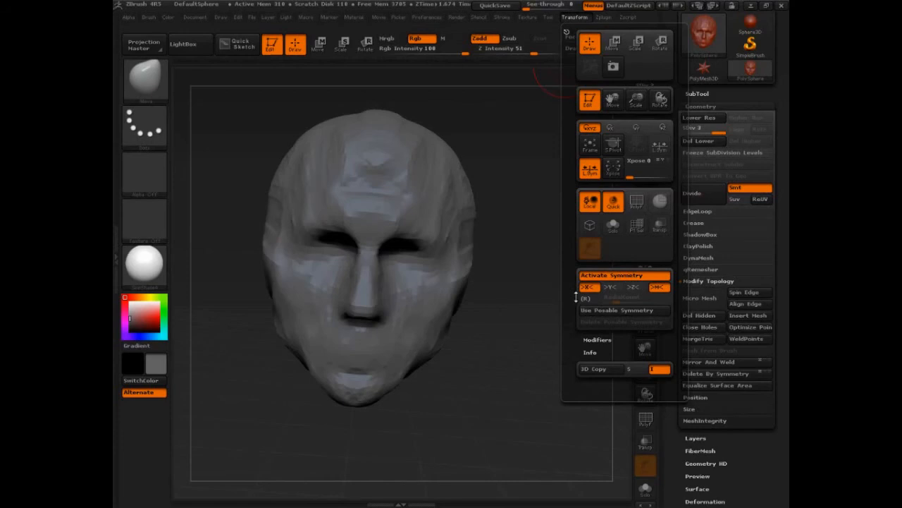
drag(513, 307, 474, 321)
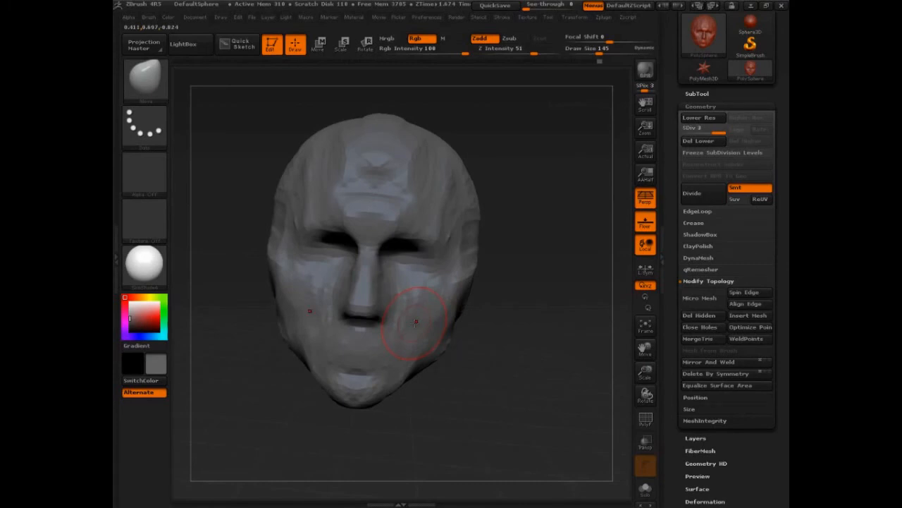
- Adjust the nose bridge in profile, then reshape the jaw, cheek and eye area with the Move brush at draw size 230
drag(557, 342, 492, 377)
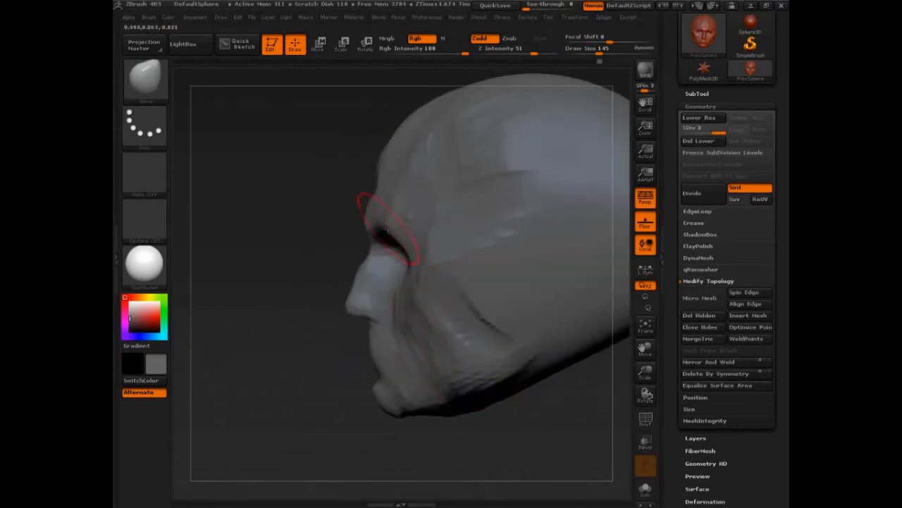
drag(367, 263, 368, 250)
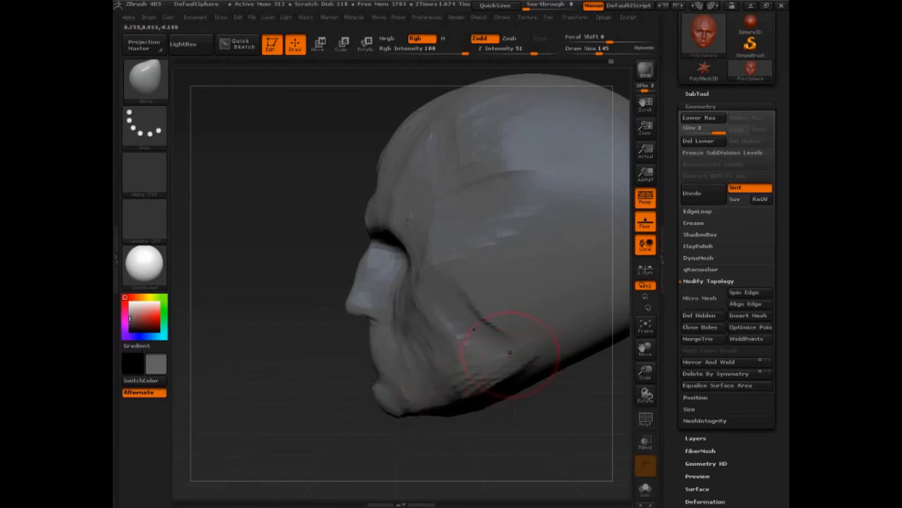
key(s)
mouse_move(510, 354)
mouse_down()
mouse_move(519, 355)
mouse_move(513, 367)
mouse_up()
mouse_move(558, 447)
alt+mouse_down()
mouse_move(532, 419)
mouse_move(496, 413)
alt+mouse_up()
drag(404, 362, 409, 369)
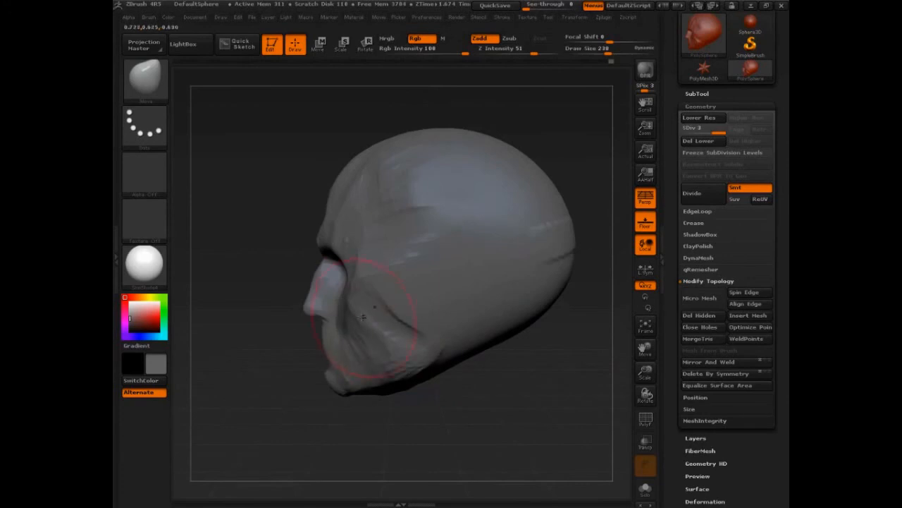
drag(345, 270, 348, 204)
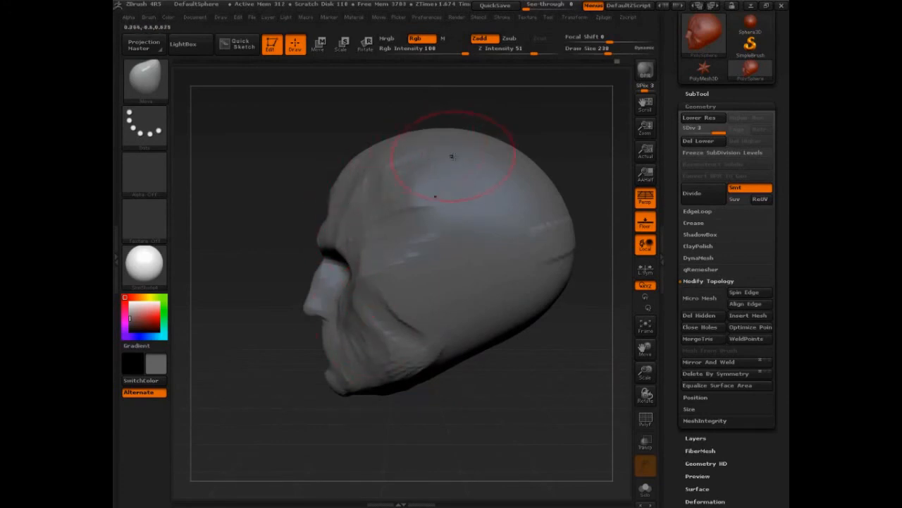
- Set the draw size to 277 and reshape the crown, back and base of the skull with the Move brush
key(s)
drag(463, 157, 470, 152)
drag(564, 259, 561, 260)
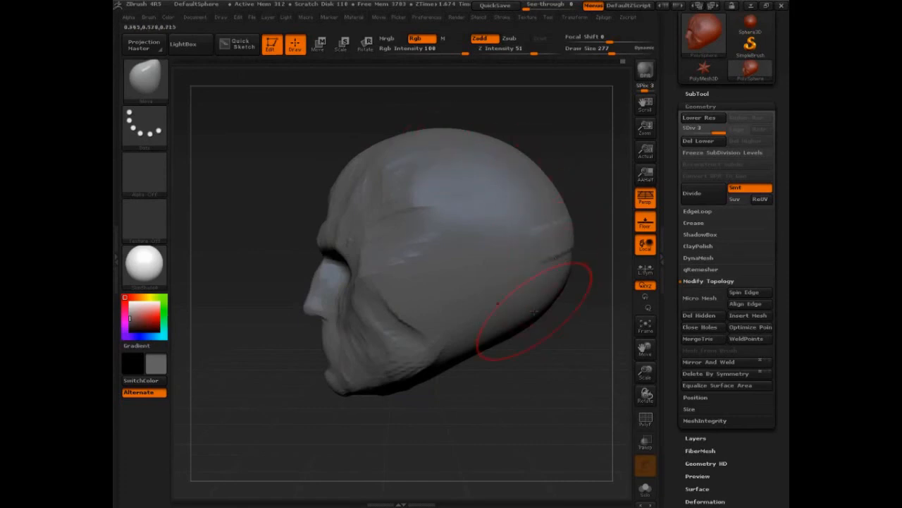
drag(539, 314, 534, 309)
mouse_move(502, 342)
mouse_down()
mouse_move(497, 335)
mouse_move(469, 352)
mouse_up()
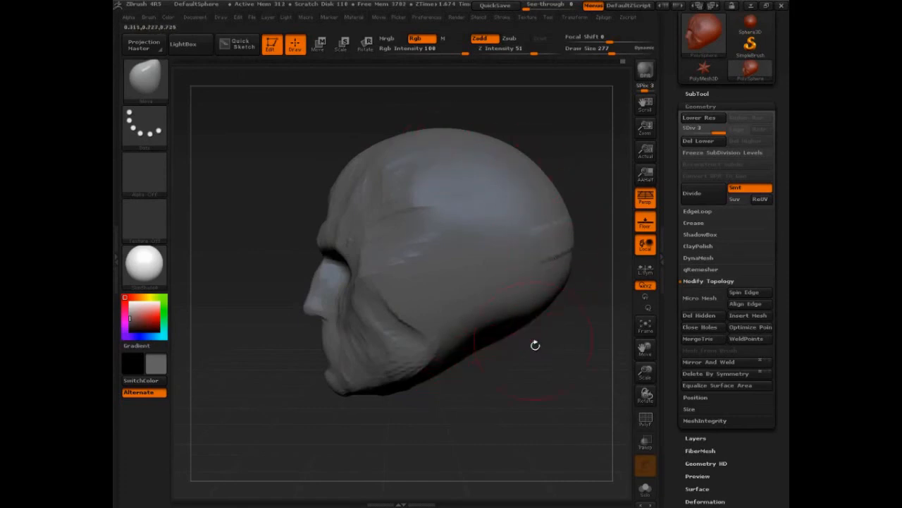
drag(533, 345, 514, 337)
drag(487, 393, 518, 416)
mouse_move(513, 409)
mouse_down()
mouse_move(560, 397)
mouse_move(567, 379)
mouse_move(566, 419)
mouse_move(566, 392)
mouse_up()
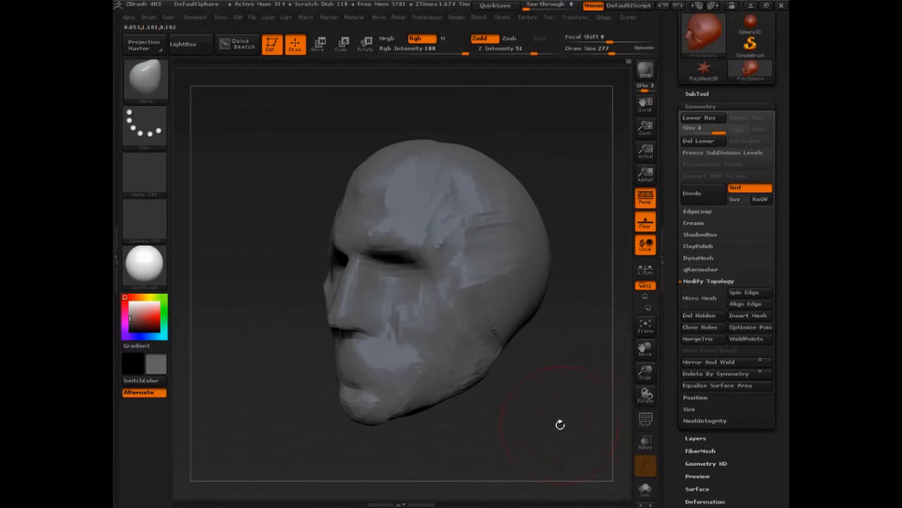
drag(559, 425, 573, 420)
key(ctrl+shift)
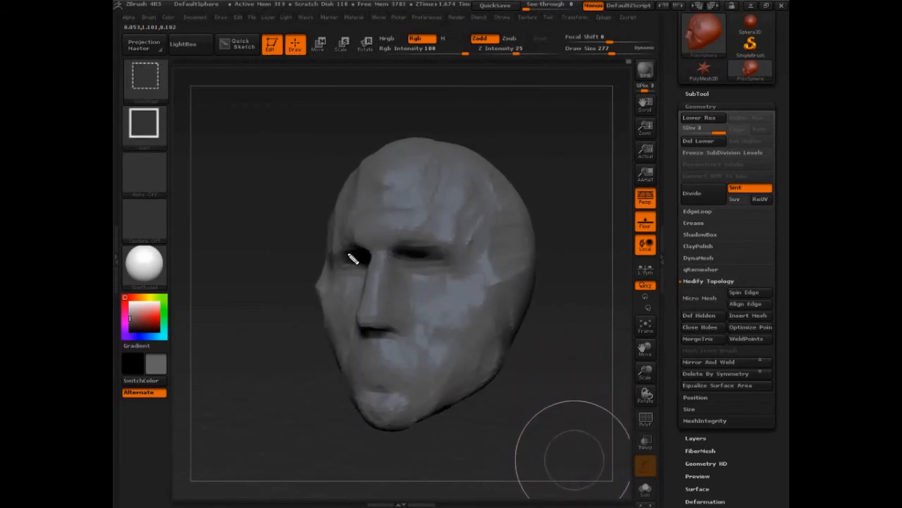
- Draw annotation lines over the head marking the stepped brow ridge and the outer and lower edges of both eye sockets
mouse_move(329, 249)
mouse_down()
mouse_move(353, 254)
mouse_move(406, 237)
mouse_move(478, 255)
mouse_up()
drag(342, 253, 419, 248)
drag(329, 250, 336, 287)
drag(452, 244, 466, 275)
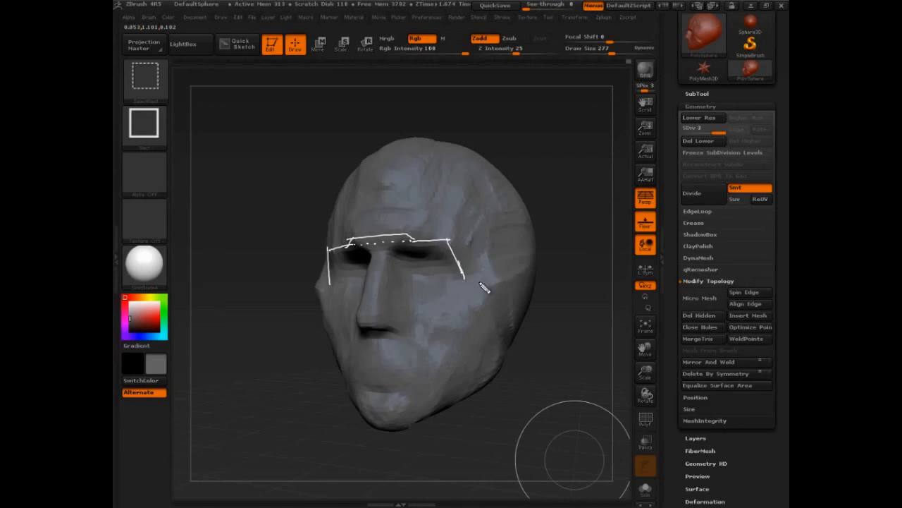
drag(468, 282, 425, 280)
- Outline the front facial plane tapering from the cheekbones to the chin, and mark the front, side and underside planes of the nose
mouse_move(330, 281)
mouse_down()
mouse_move(366, 281)
mouse_move(317, 290)
mouse_move(361, 408)
mouse_up()
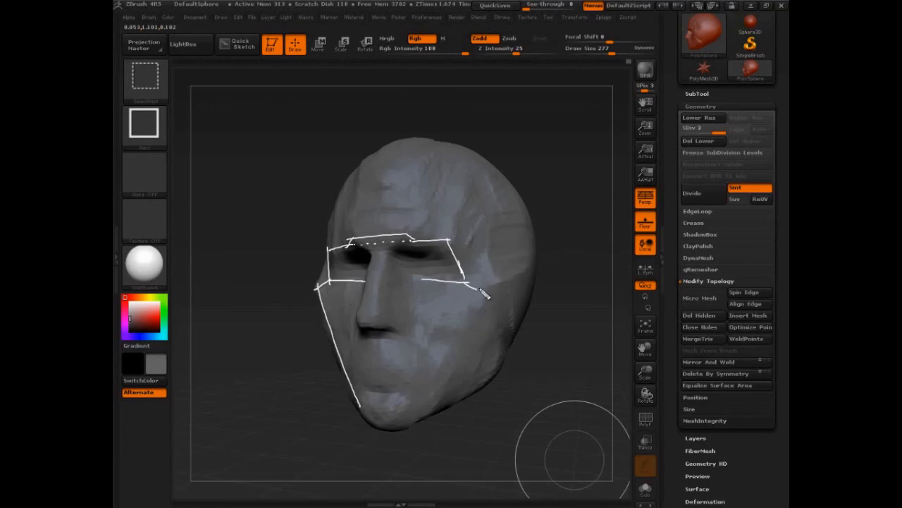
mouse_move(480, 286)
mouse_down()
mouse_move(396, 420)
mouse_move(397, 412)
mouse_up()
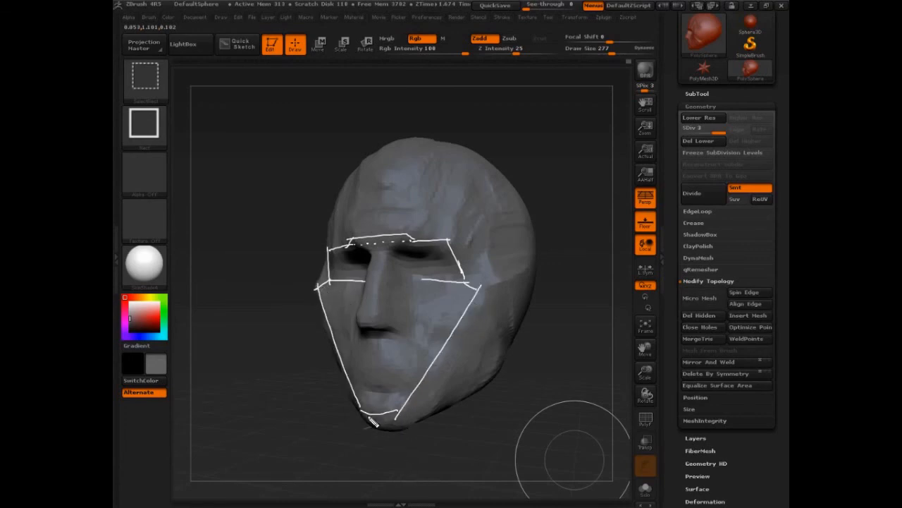
mouse_move(388, 252)
mouse_down()
mouse_move(376, 323)
mouse_move(356, 325)
mouse_move(367, 253)
mouse_up()
drag(376, 321, 401, 327)
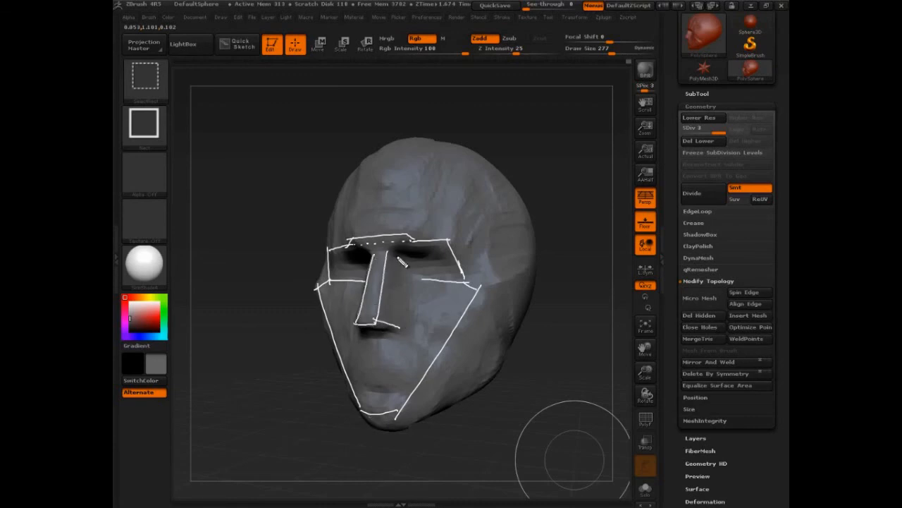
mouse_move(408, 268)
mouse_down()
mouse_move(408, 331)
mouse_move(377, 330)
mouse_move(406, 337)
mouse_up()
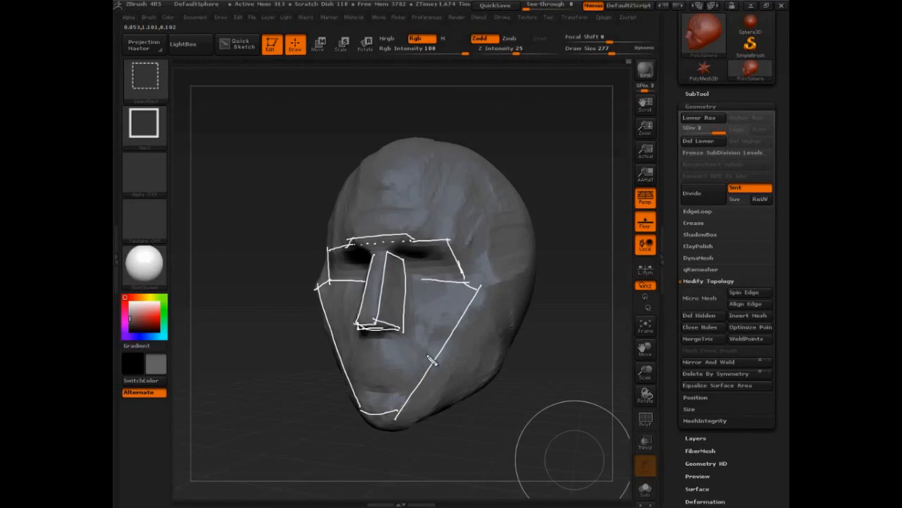
- Mark the arched mouth area and the upper and lower lips, replacing the first set of horizontal mouth lines
mouse_move(431, 361)
mouse_down()
mouse_move(368, 339)
mouse_move(338, 365)
mouse_up()
mouse_move(430, 363)
mouse_down()
mouse_move(351, 356)
mouse_move(354, 366)
mouse_up()
drag(351, 390, 418, 395)
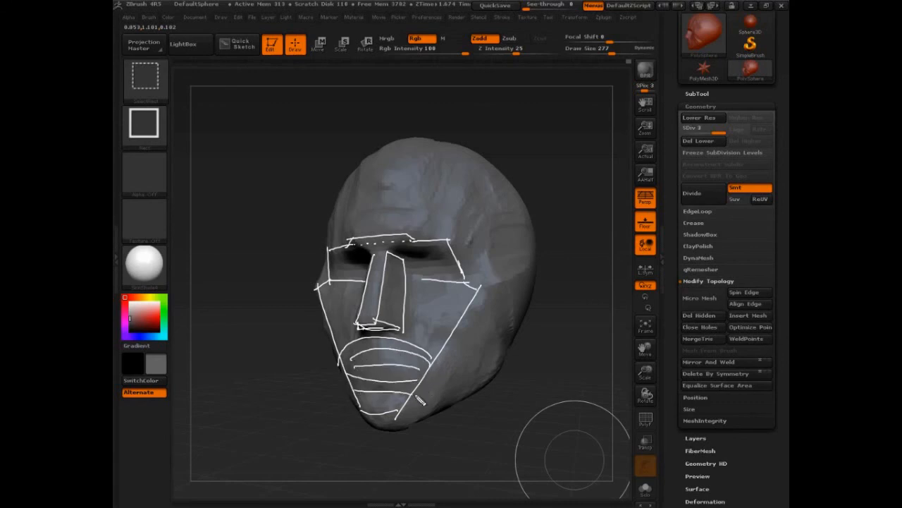
key(ctrl+z)
key(ctrl+z)
key(ctrl+z)
key(ctrl+z)
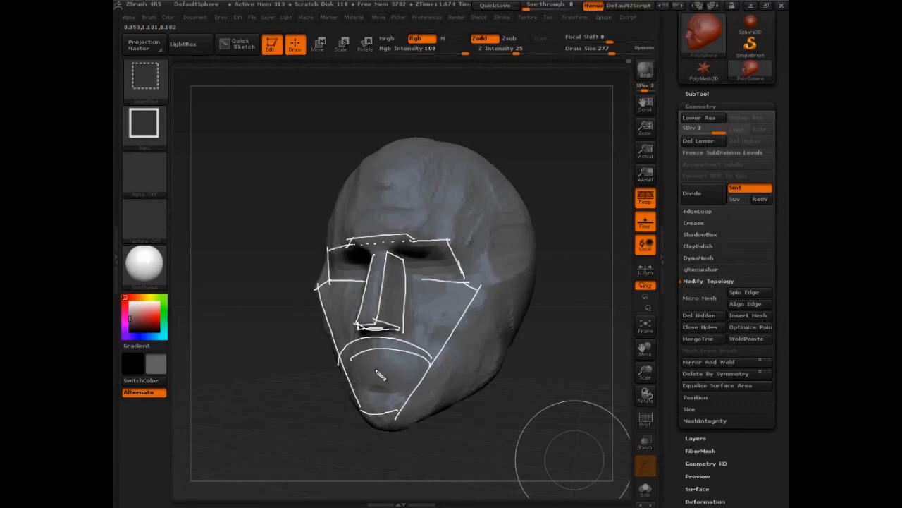
drag(344, 361, 431, 362)
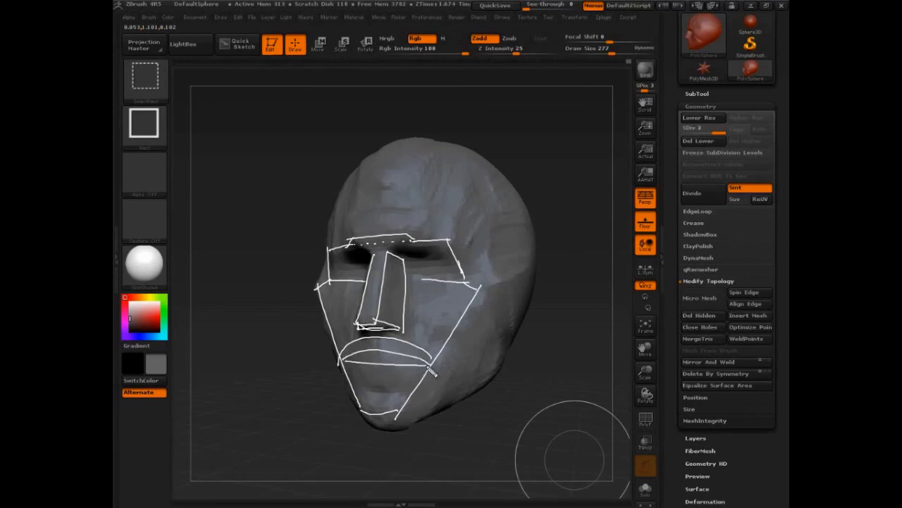
drag(374, 385, 428, 373)
- Reinforce the brow line and draw the forehead and temple divisions, with curved contours over the forehead, crown and side of the skull
mouse_move(419, 245)
mouse_down()
mouse_move(450, 254)
mouse_move(420, 245)
mouse_up()
mouse_move(352, 237)
mouse_down()
mouse_move(409, 235)
mouse_move(345, 246)
mouse_move(396, 141)
mouse_up()
drag(331, 248, 349, 184)
mouse_move(456, 235)
mouse_down()
mouse_move(455, 208)
mouse_move(492, 158)
mouse_up()
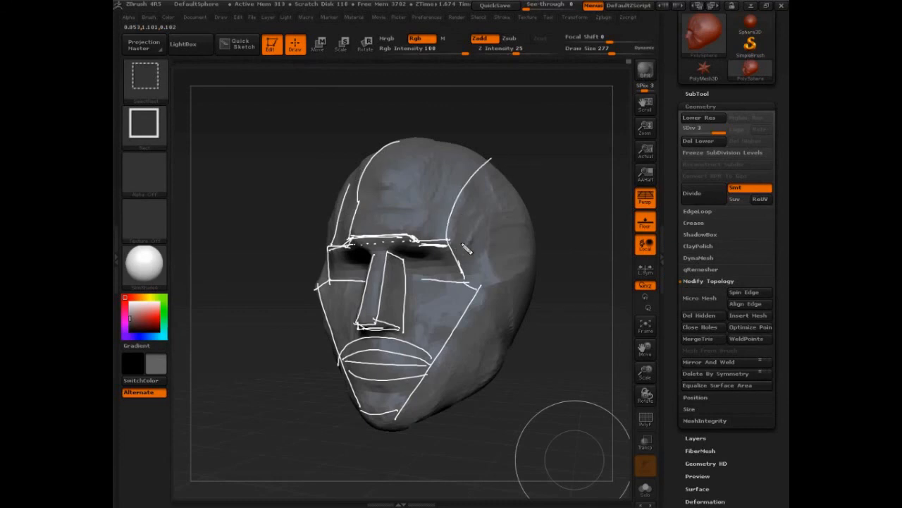
drag(338, 204, 482, 211)
drag(365, 163, 491, 186)
mouse_move(433, 138)
mouse_down()
mouse_move(494, 176)
mouse_move(499, 280)
mouse_up()
drag(476, 155, 519, 266)
- Outline the side jaw planes from cheekbone to jaw corner and chin, and sketch the ear behind the jaw
mouse_move(512, 174)
mouse_down()
mouse_move(522, 287)
mouse_move(510, 286)
mouse_move(498, 382)
mouse_up()
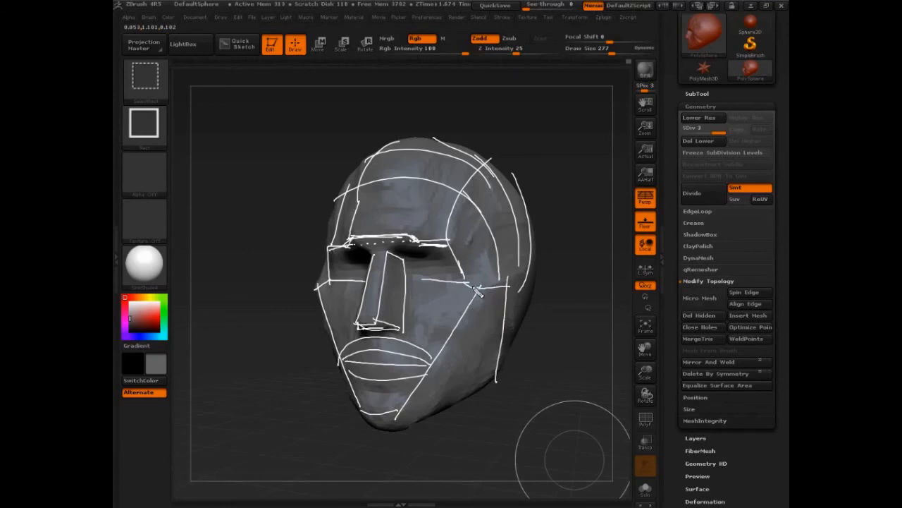
mouse_move(478, 289)
mouse_down()
mouse_move(499, 380)
mouse_move(434, 417)
mouse_move(395, 423)
mouse_up()
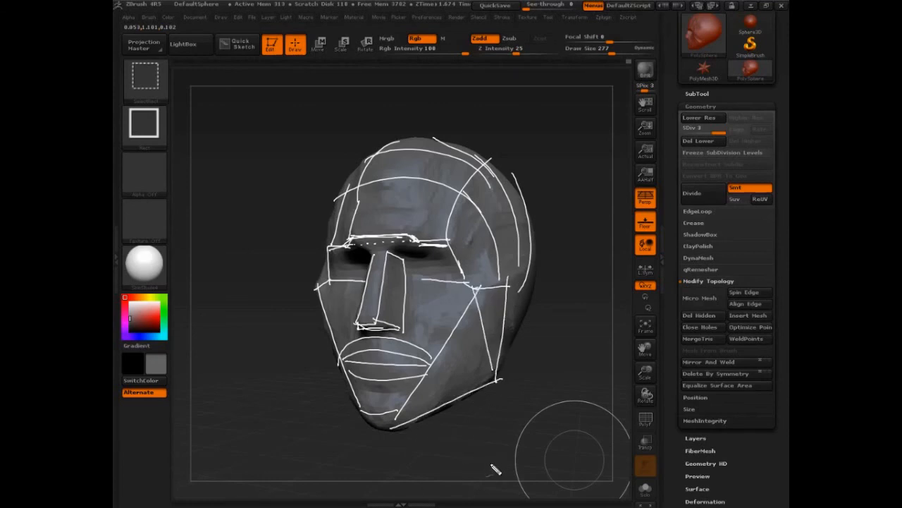
drag(428, 370, 493, 363)
mouse_move(525, 280)
mouse_down()
mouse_move(530, 258)
mouse_move(541, 283)
mouse_move(516, 325)
mouse_move(506, 323)
mouse_up()
mouse_move(528, 259)
mouse_down()
mouse_move(529, 308)
mouse_move(511, 275)
mouse_up()
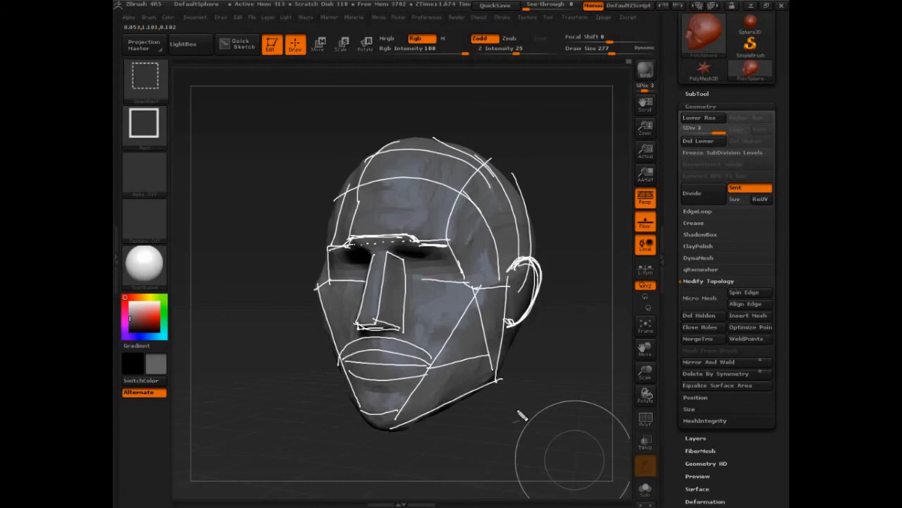